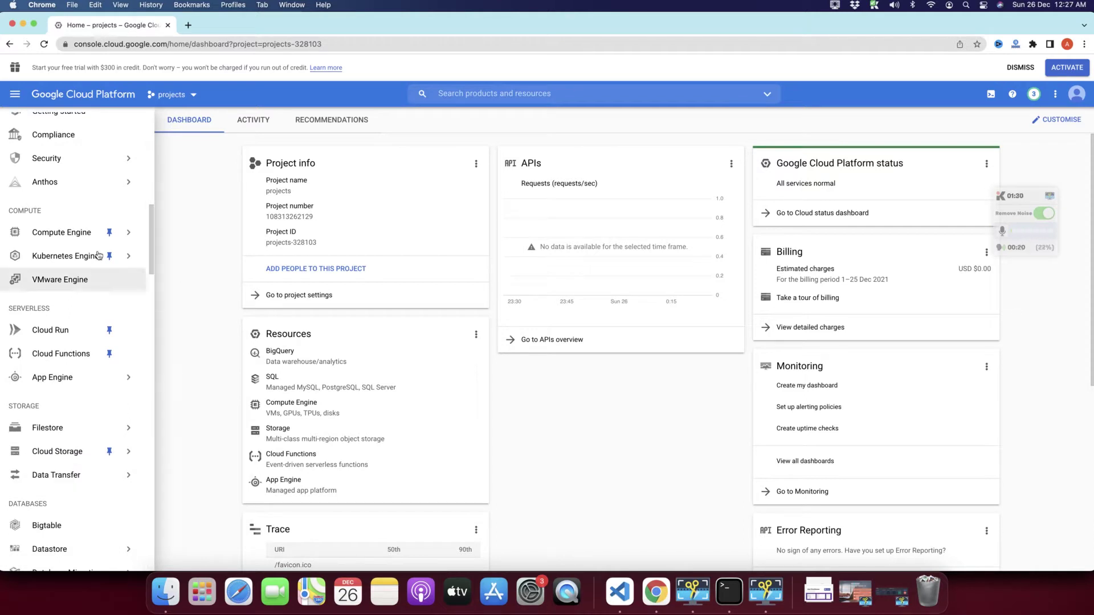
Step: Go to Cloud Functions and start a new function, opening the form prefilled as function-1
scroll(140, 276, "up", 10)
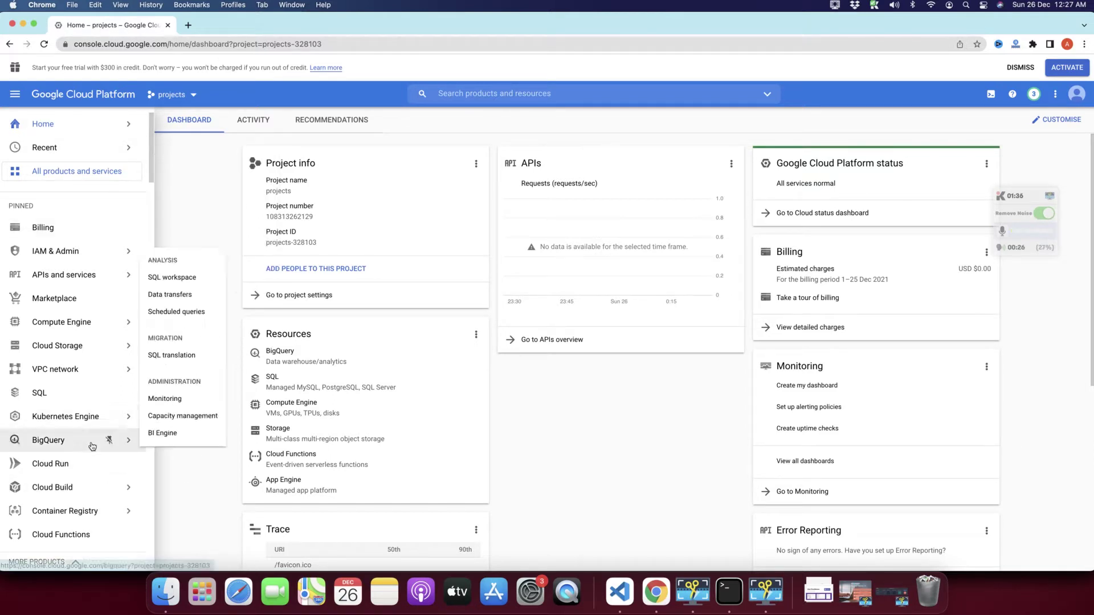
scroll(91, 444, "down", 3)
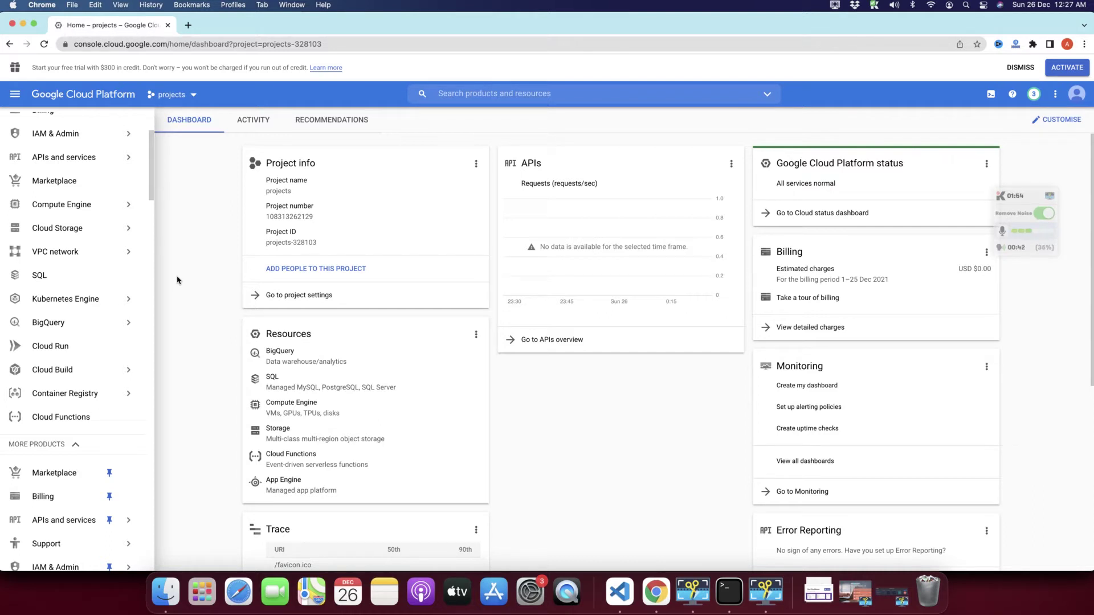
scroll(98, 352, "down", 3)
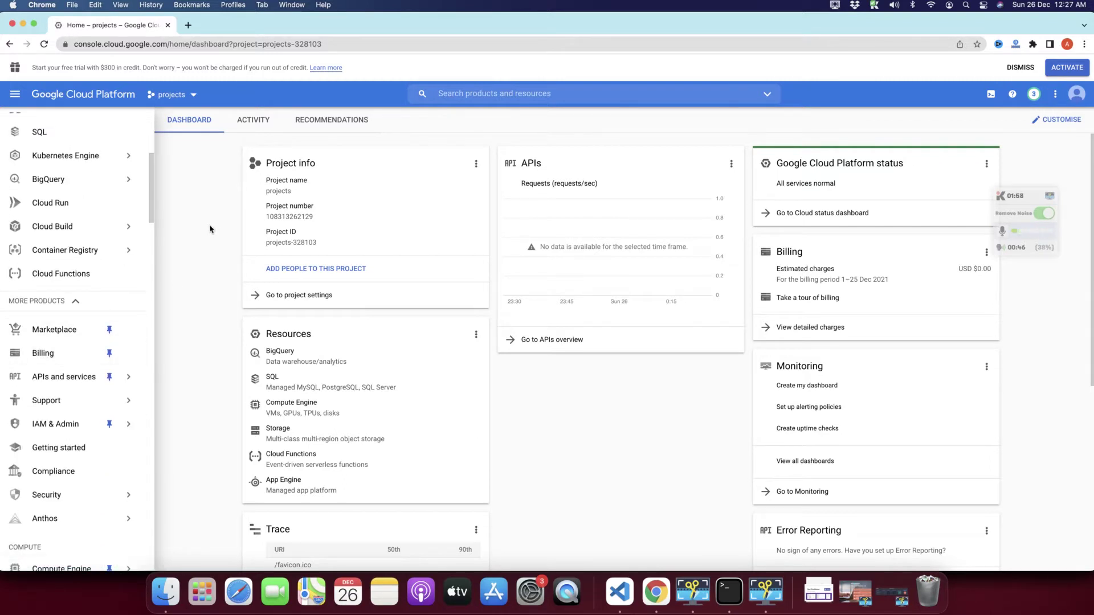
scroll(100, 195, "up", 5)
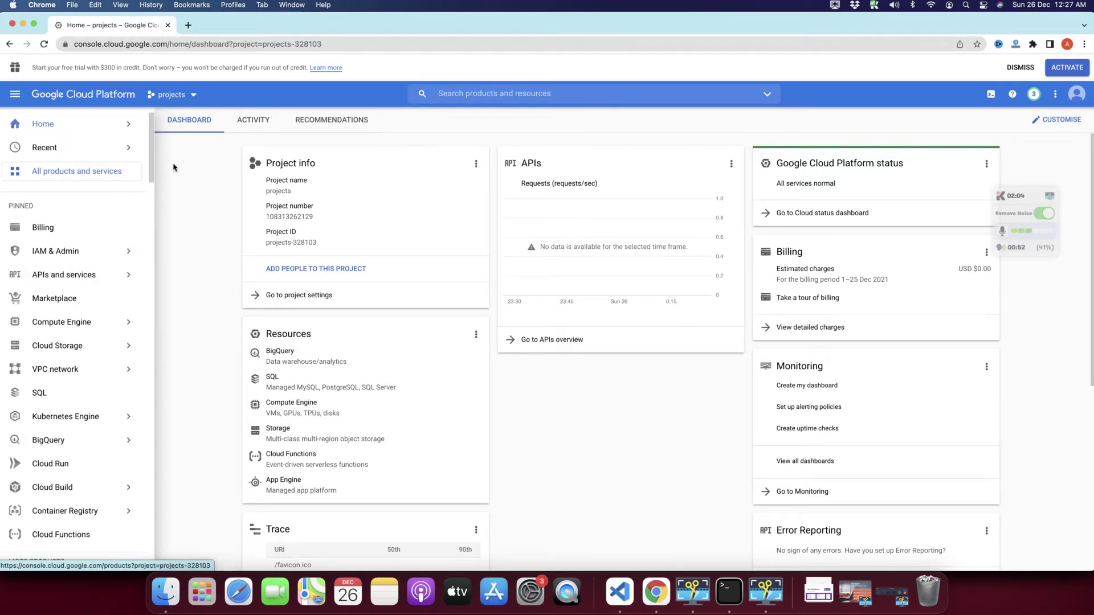
scroll(113, 349, "down", 3)
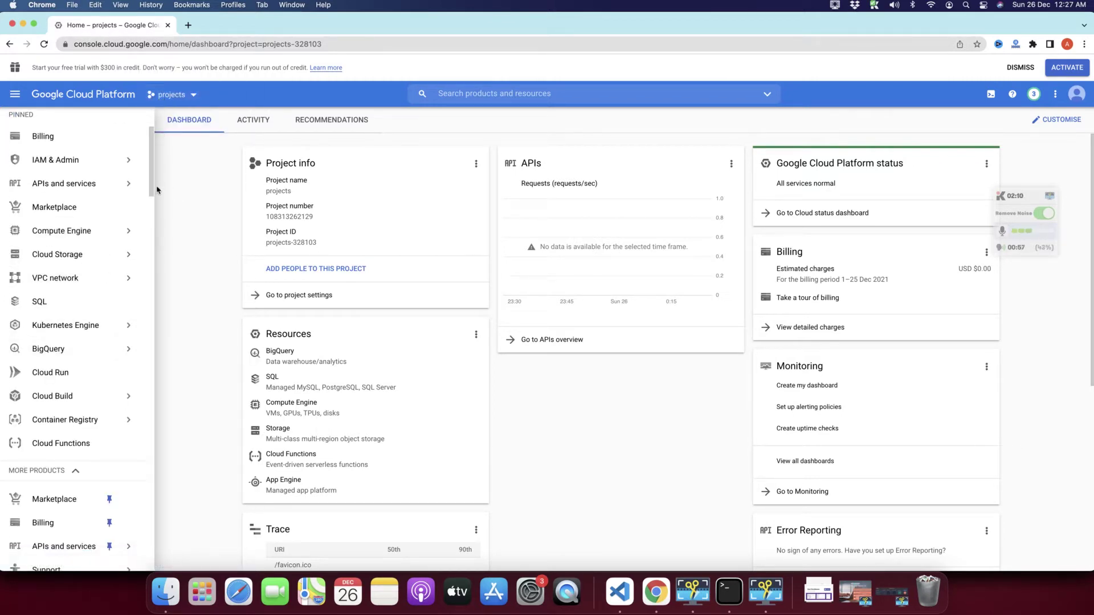
scroll(131, 184, "up", 3)
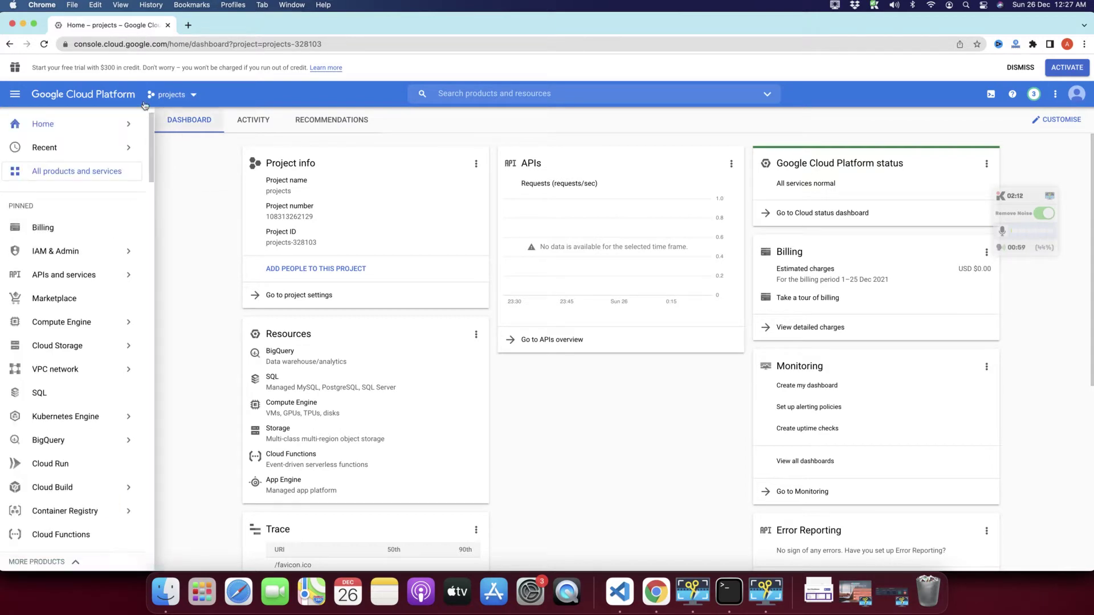
left_click(15, 94)
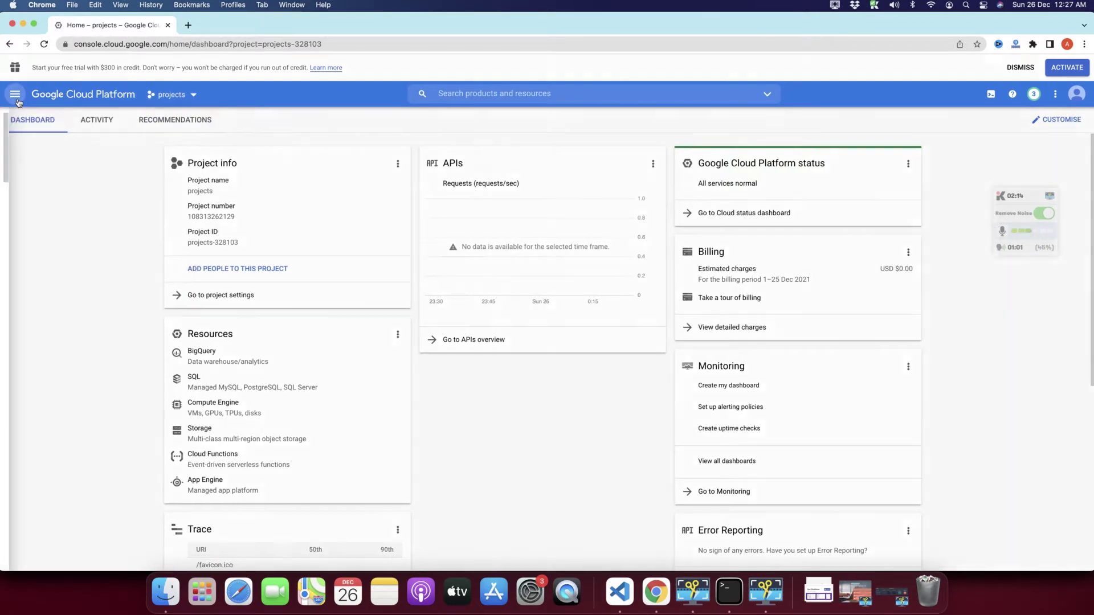
mouse_move(68, 361)
scroll(69, 354, "down", 2)
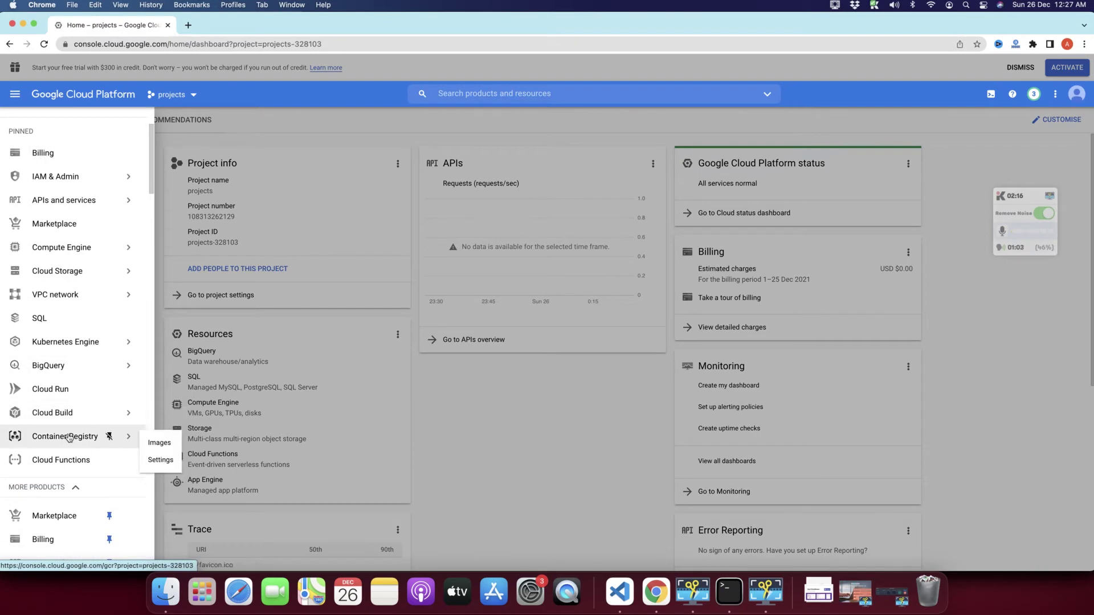
scroll(63, 431, "down", 2)
left_click(57, 394)
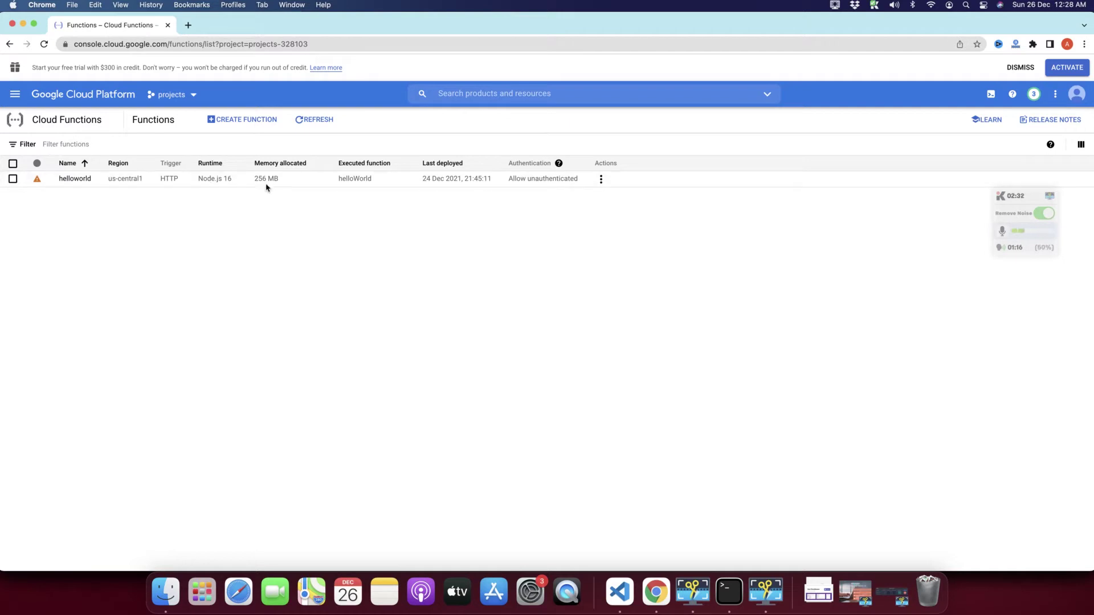
left_click(232, 129)
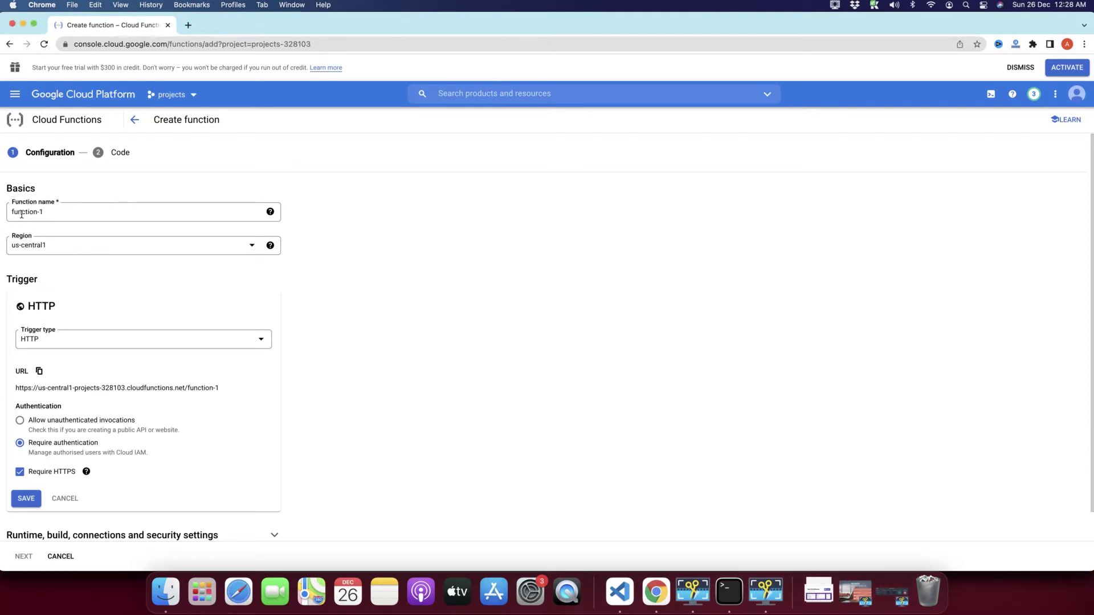
Step: Rename the function from function-1 to ayyazTech
triple_click(25, 214)
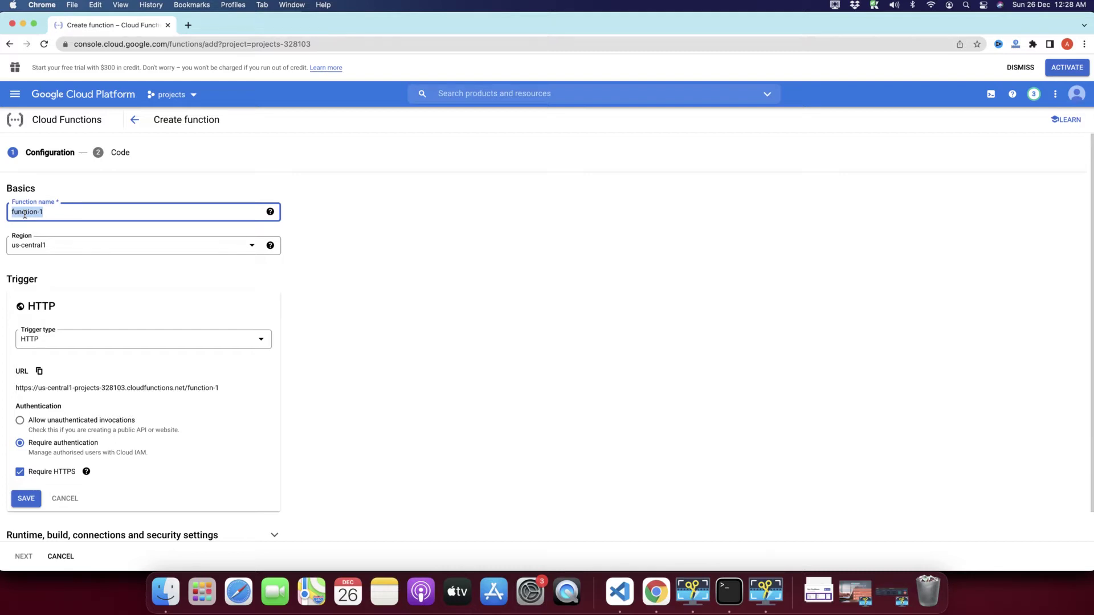
type("ayyazTech")
left_click(420, 266)
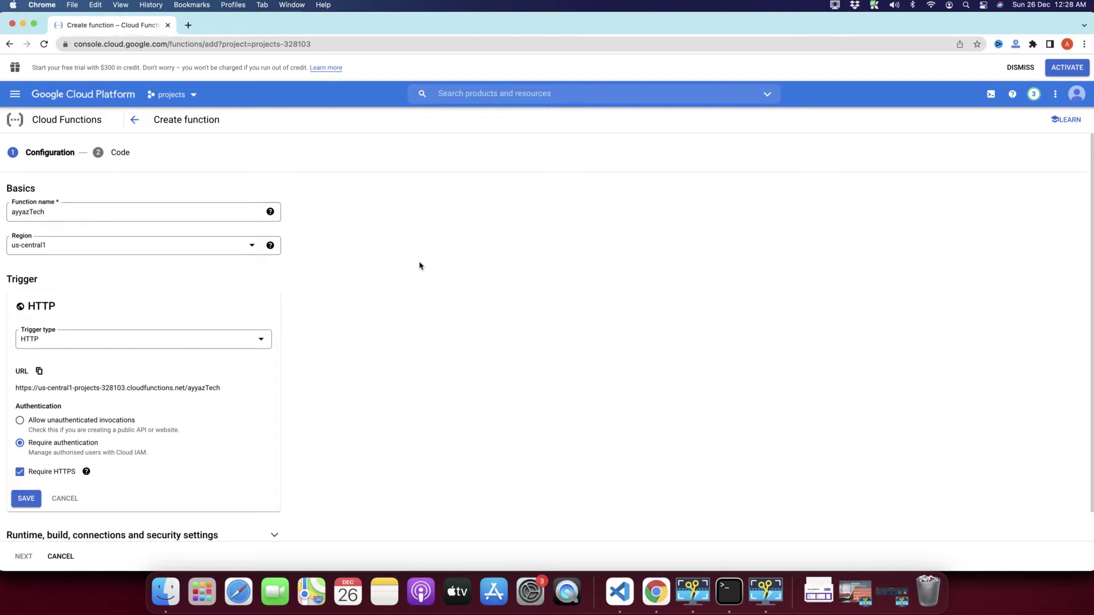
Step: Browse the region options and keep us-central1 as the function's region
left_click(138, 247)
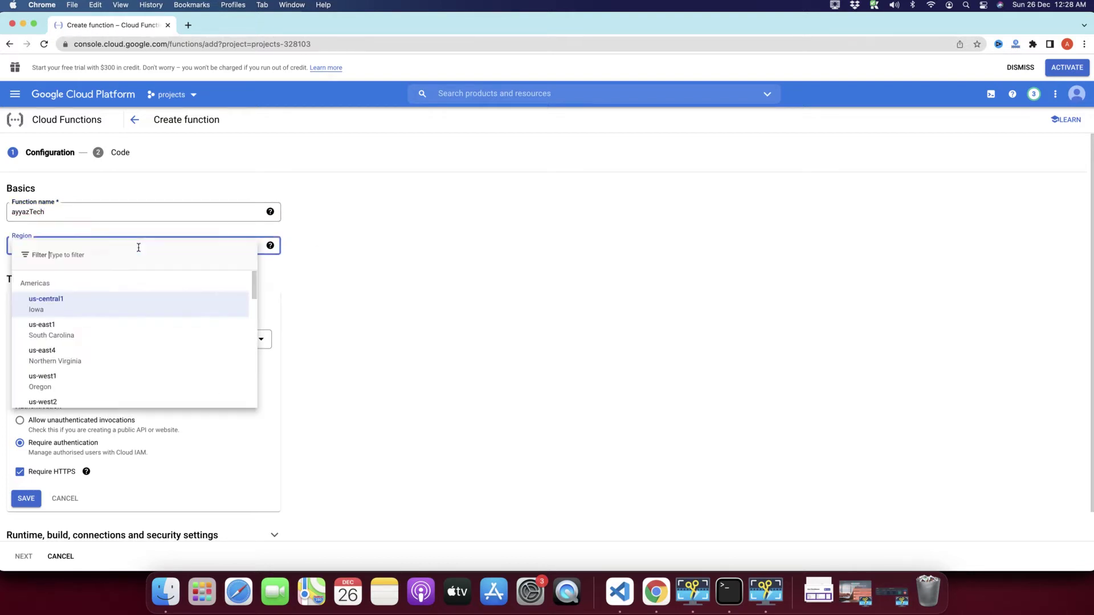
scroll(113, 351, "down", 10)
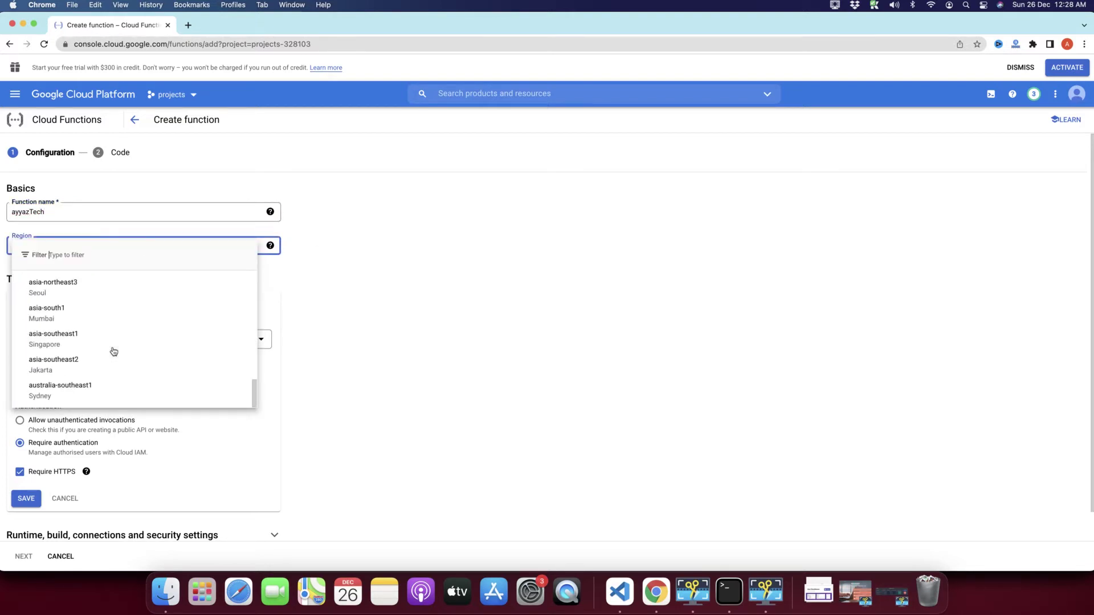
scroll(113, 352, "down", 3)
scroll(112, 348, "up", 15)
left_click(456, 359)
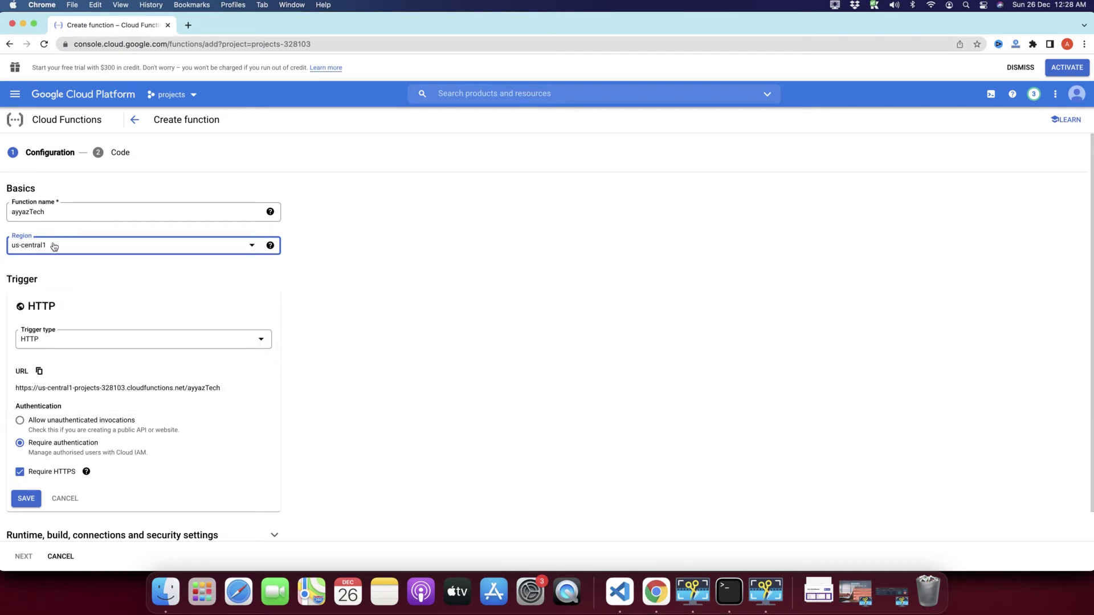
left_click(55, 246)
scroll(89, 370, "down", 3)
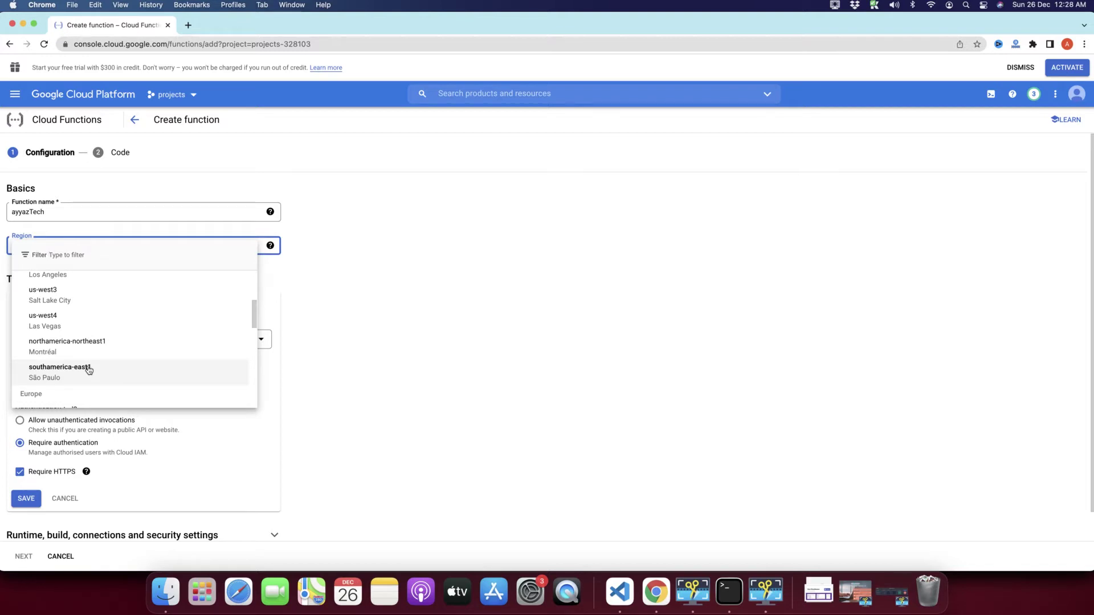
left_click(295, 333)
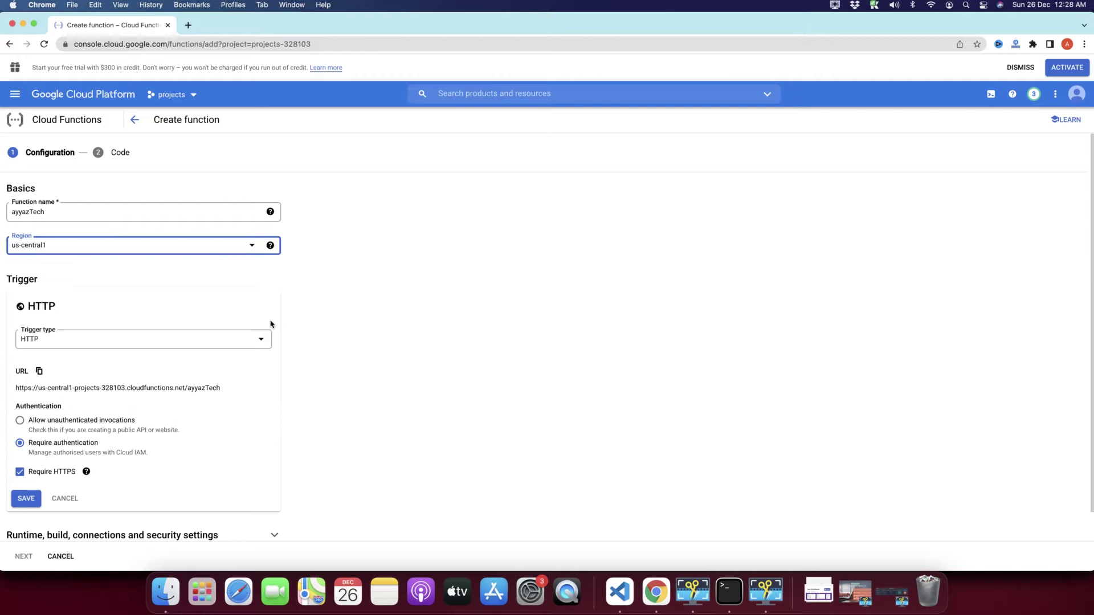
left_click(170, 251)
left_click(475, 310)
left_click(104, 249)
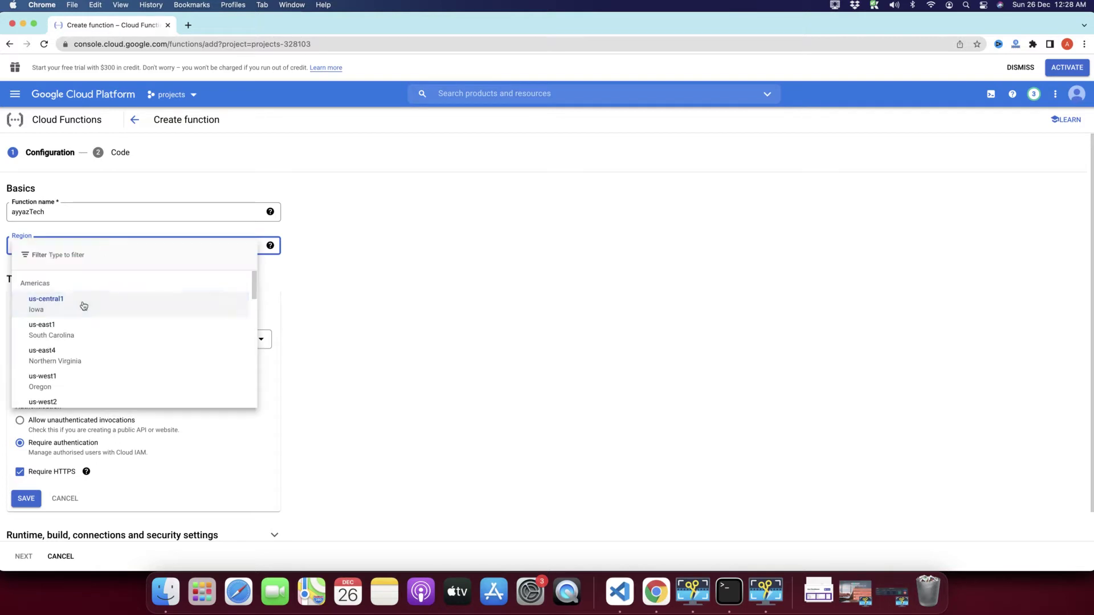
left_click(354, 296)
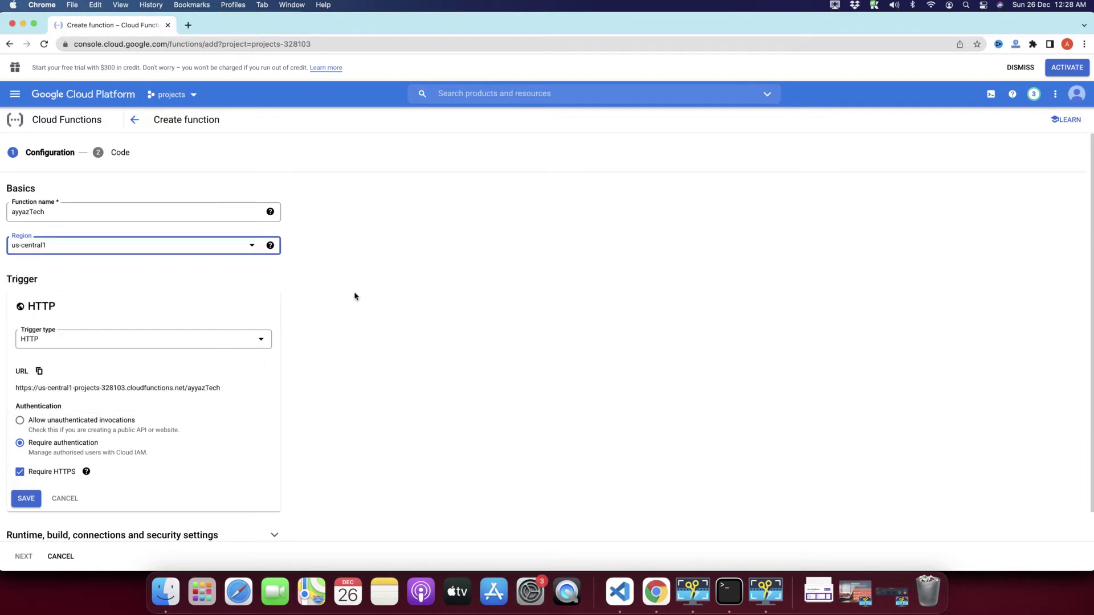
left_click(123, 248)
scroll(66, 368, "down", 3)
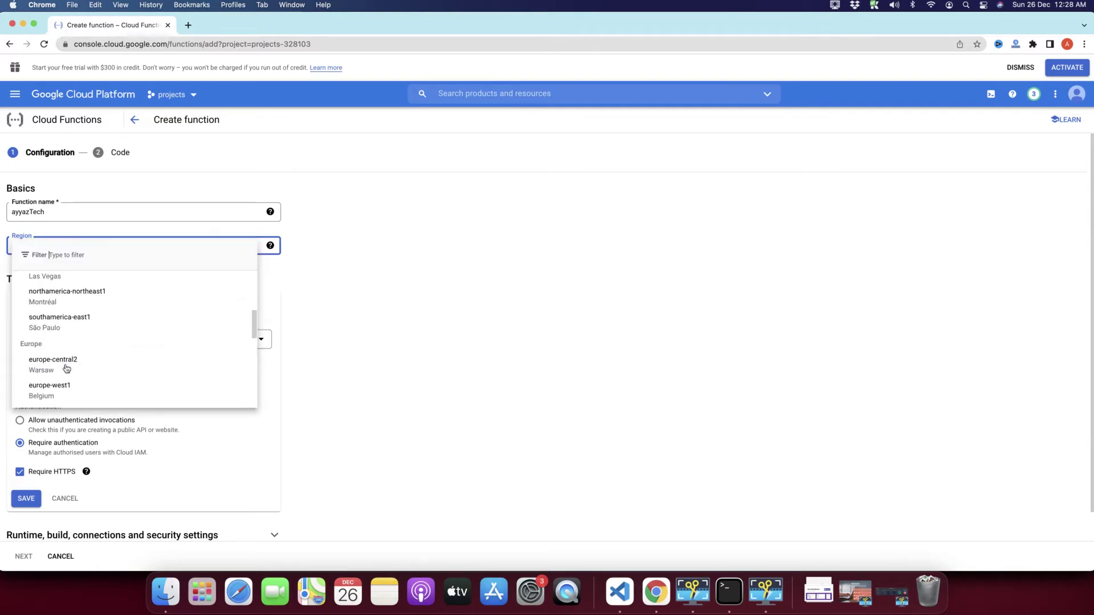
scroll(67, 368, "up", 5)
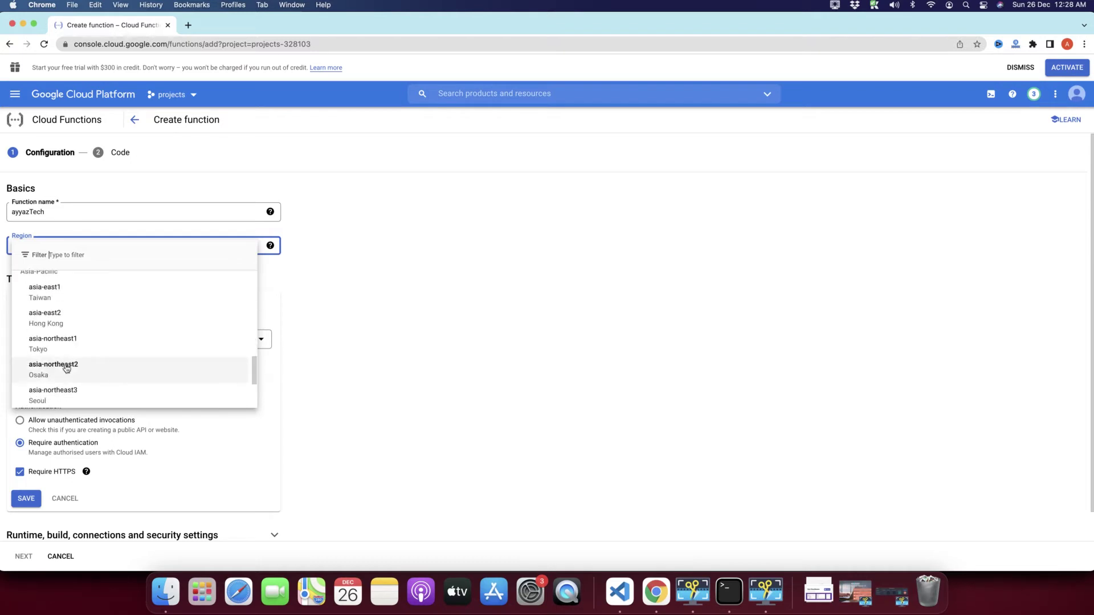
scroll(66, 368, "down", 2)
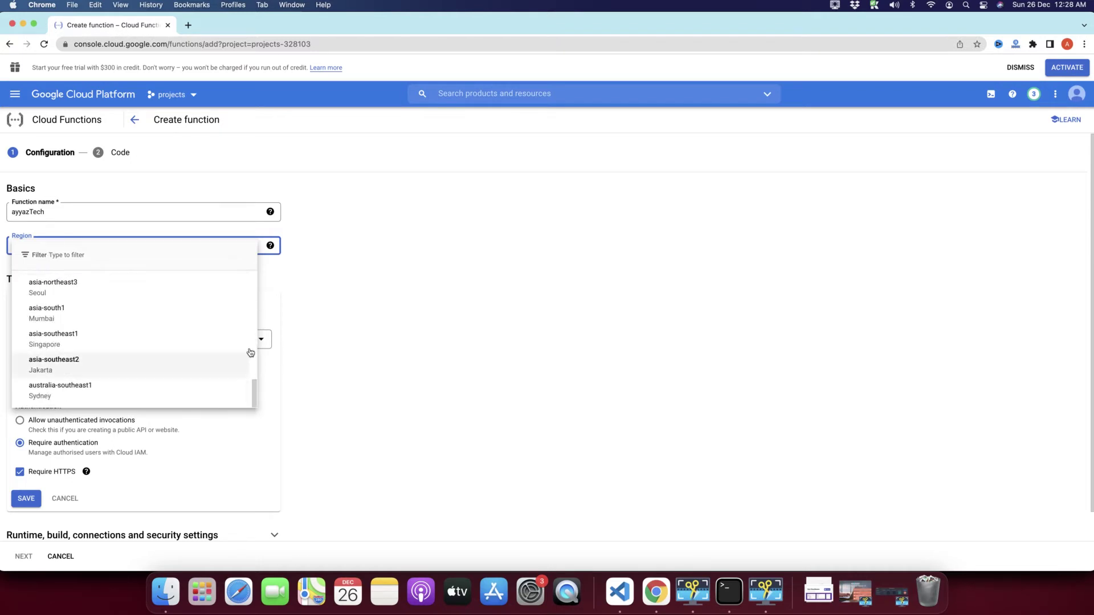
left_click(416, 329)
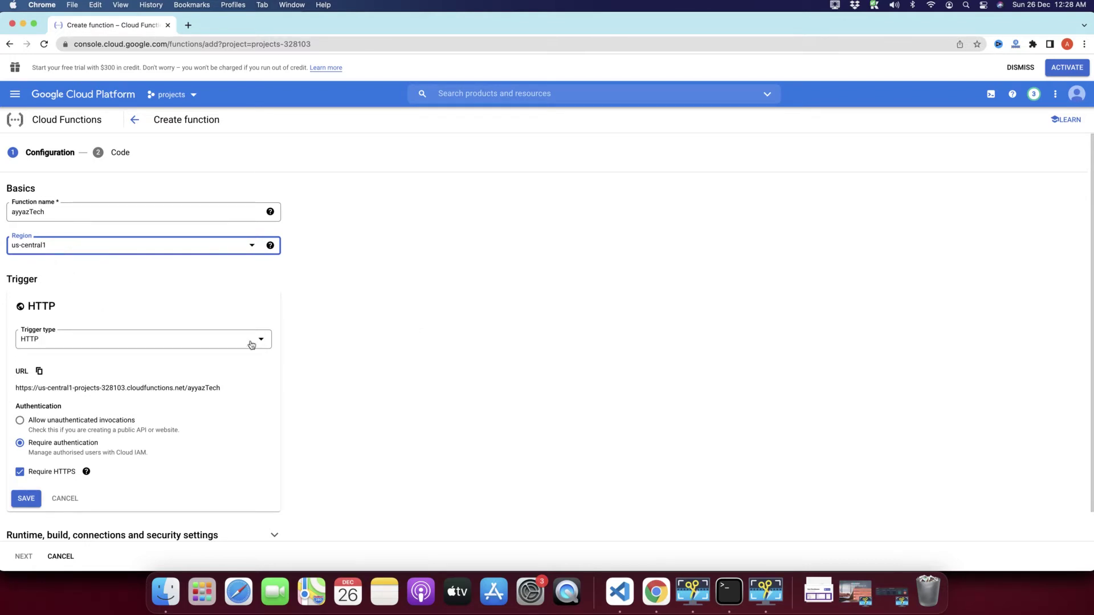
scroll(302, 356, "down", 1)
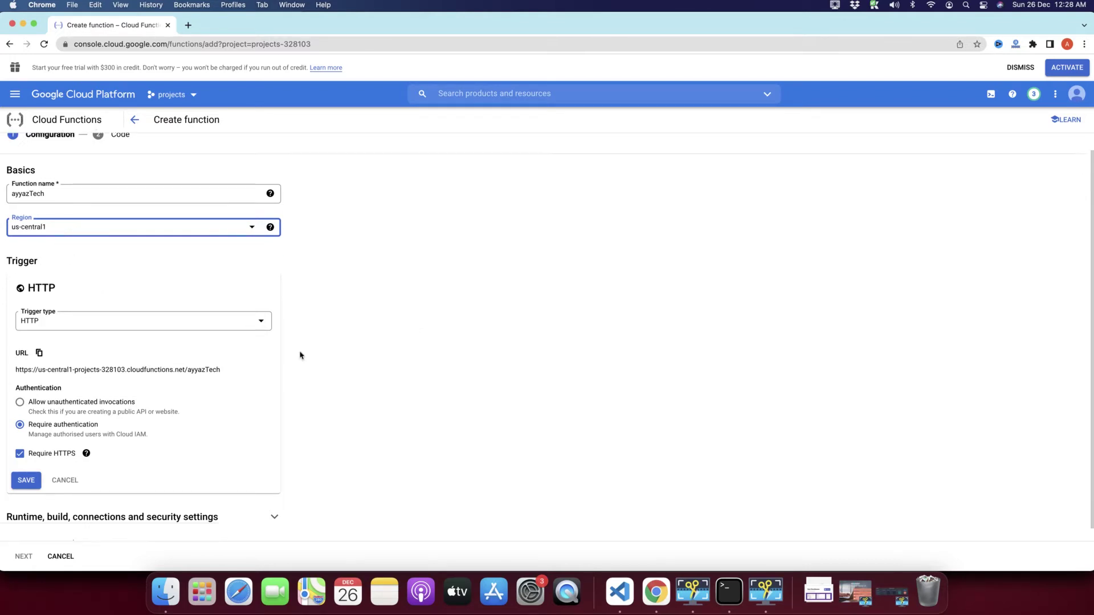
Step: Review the trigger type choices and keep the trigger set to HTTP
double_click(21, 257)
left_click(103, 272)
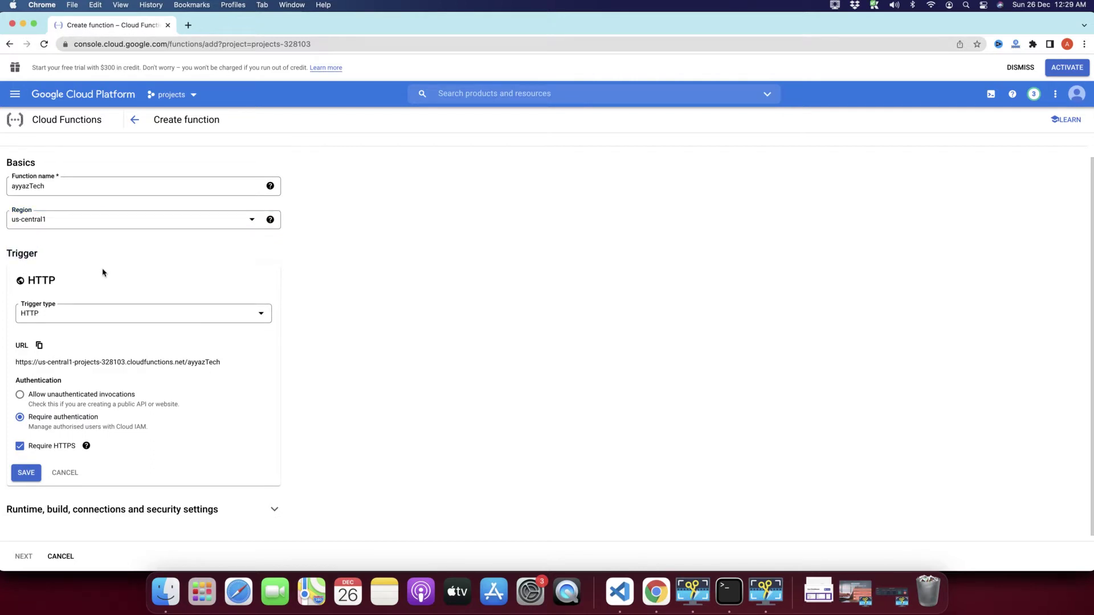
left_click(63, 315)
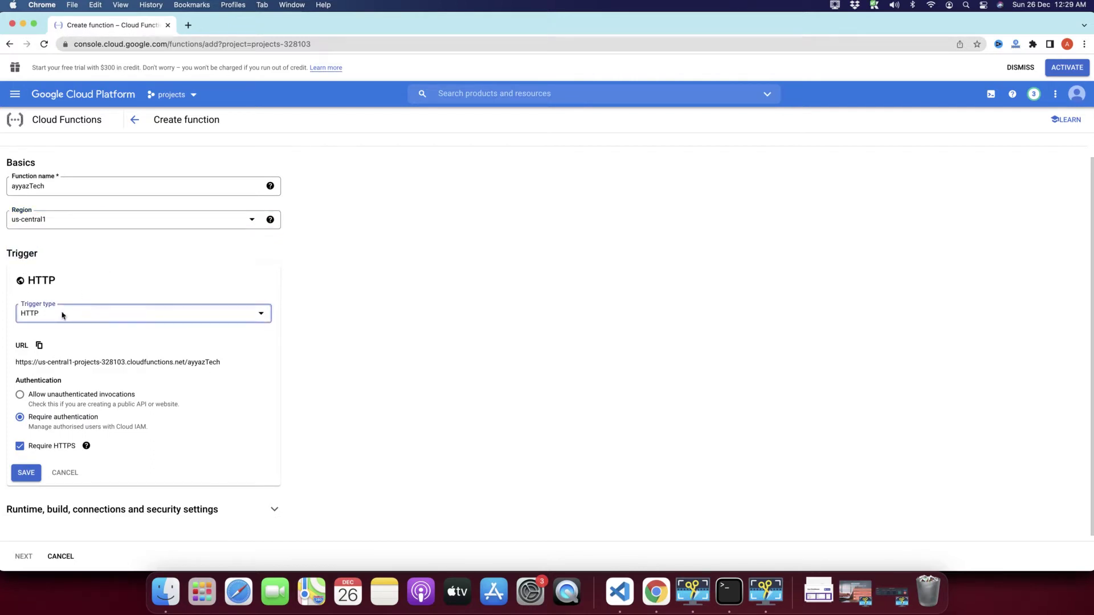
scroll(98, 398, "down", 1)
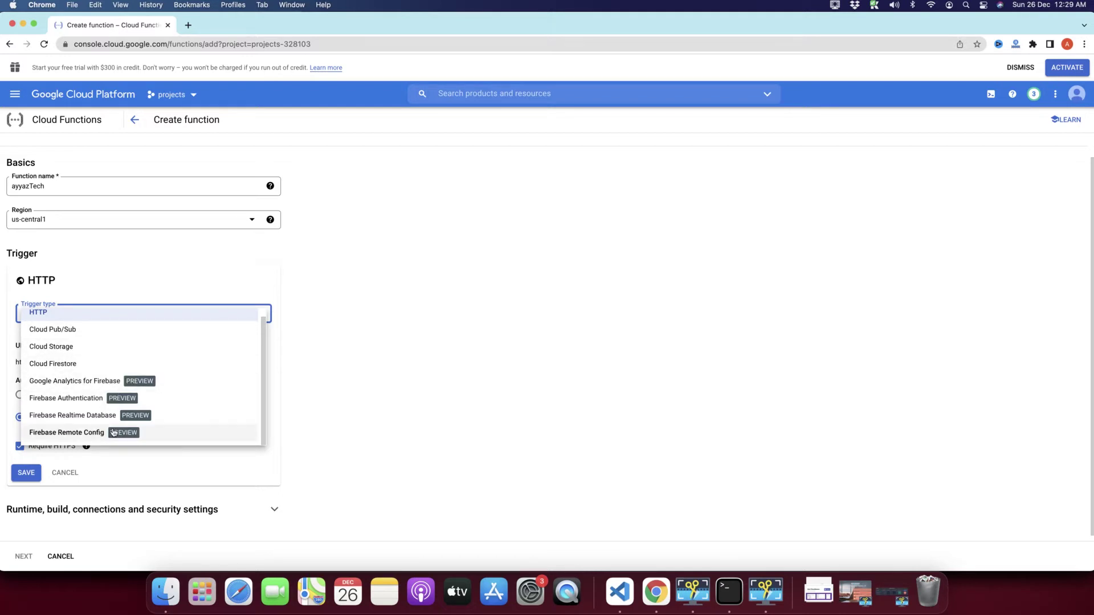
left_click(362, 406)
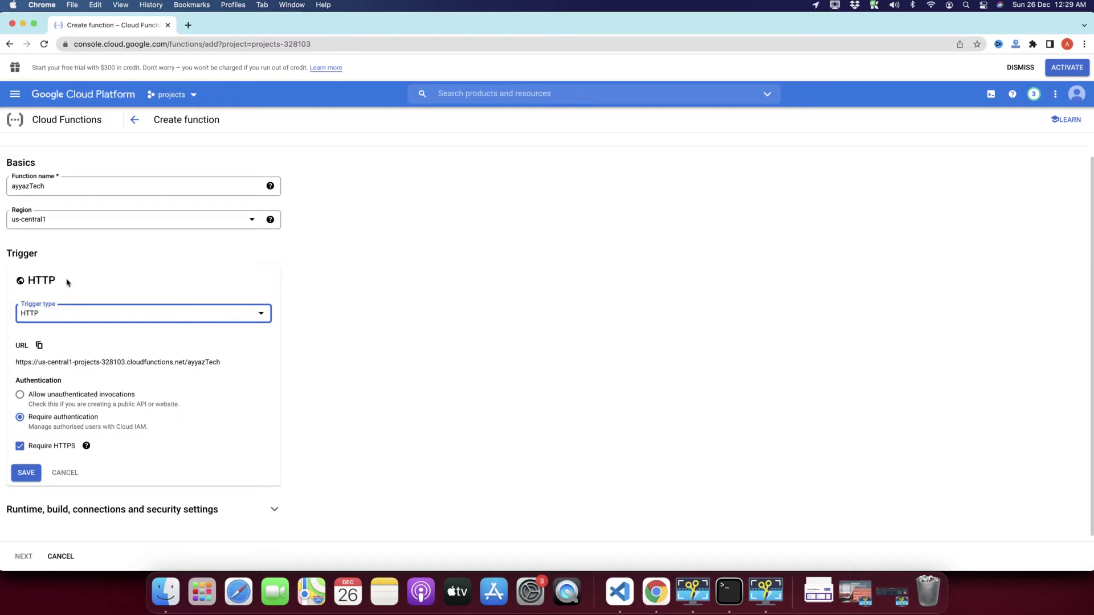
left_click_drag(66, 283, 11, 283)
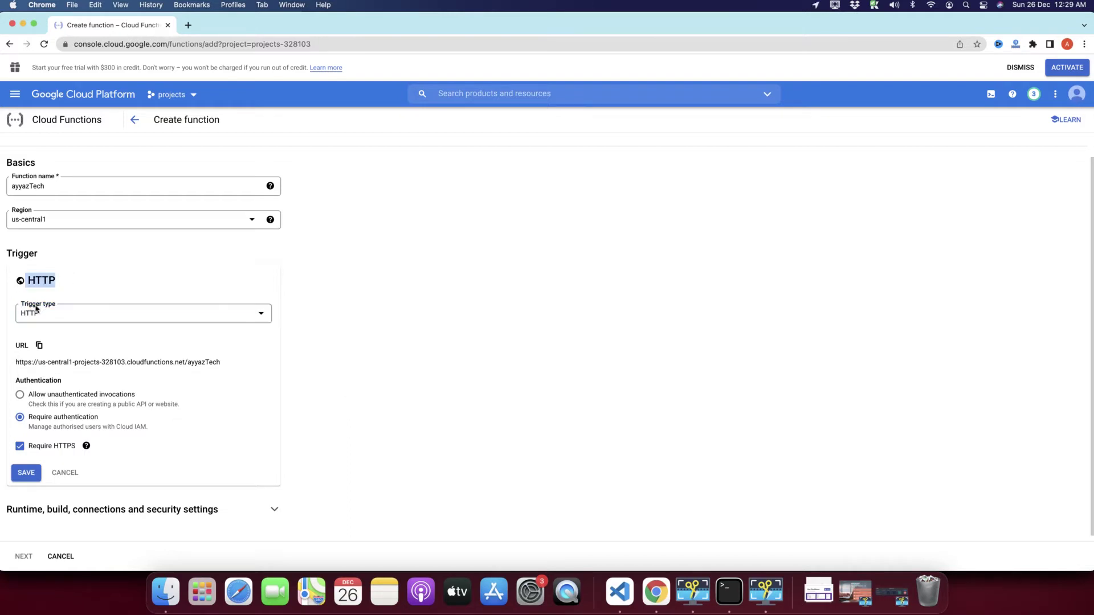
scroll(313, 365, "down", 1)
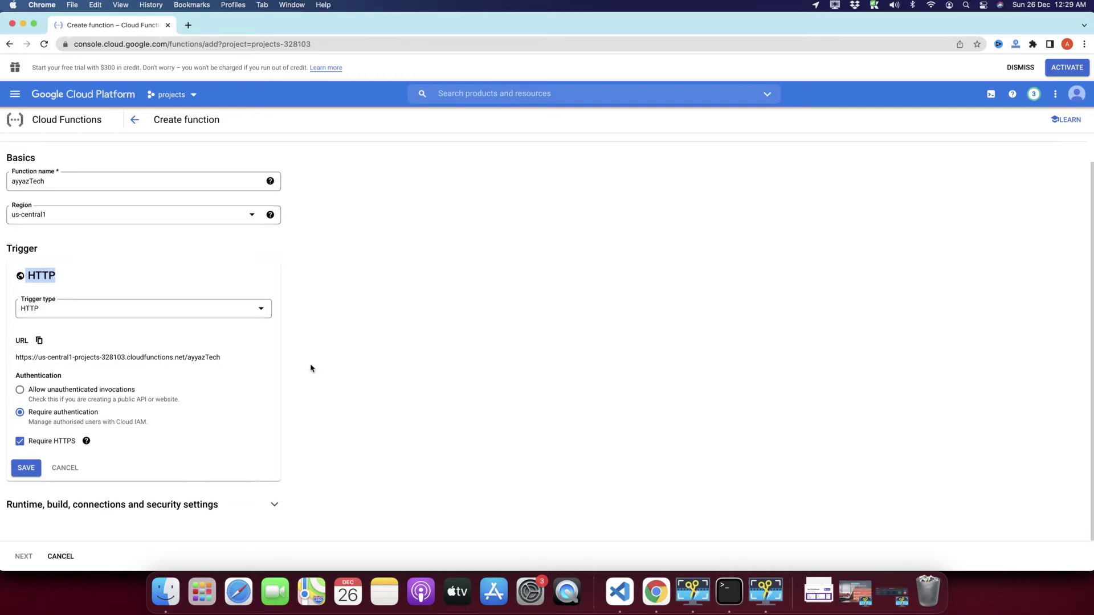
left_click(76, 264)
left_click(57, 301)
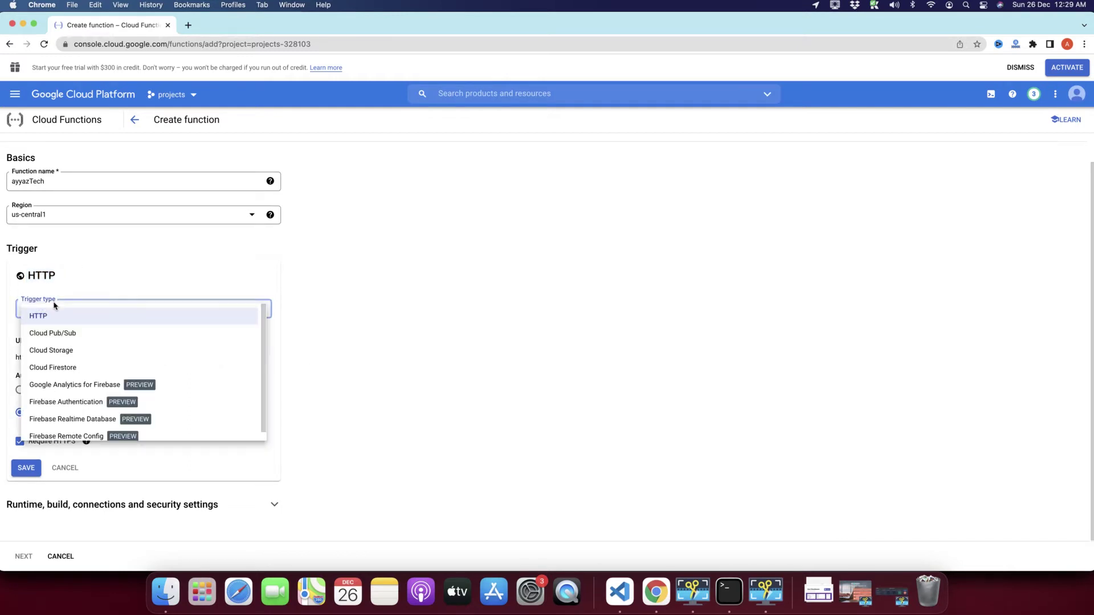
left_click(67, 275)
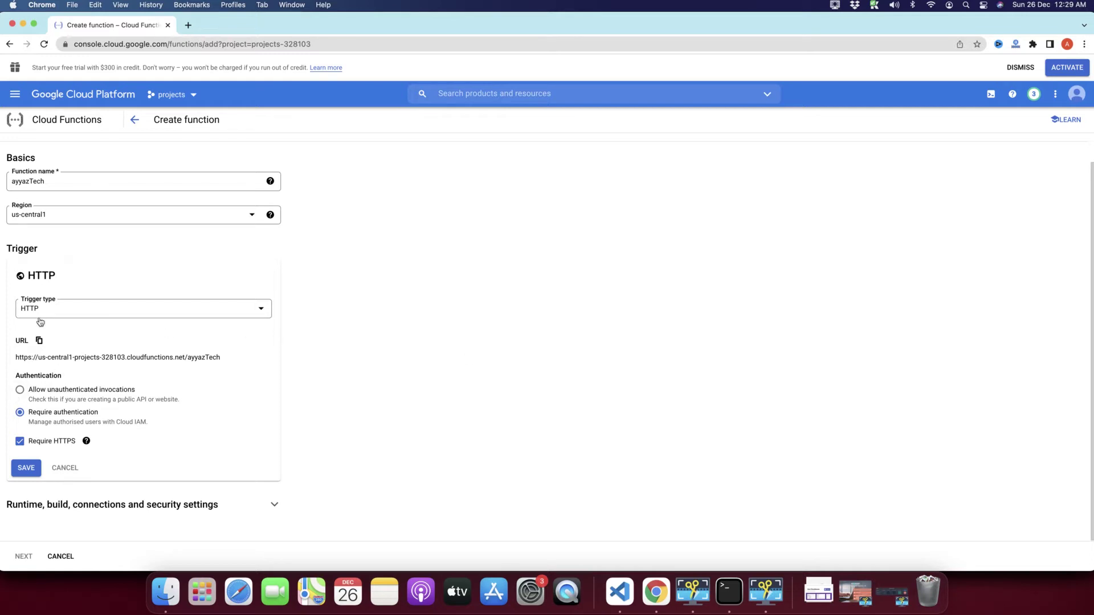
Step: Copy the function's HTTP trigger URL ending in /ayyazTech
left_click_drag(222, 357, 3, 360)
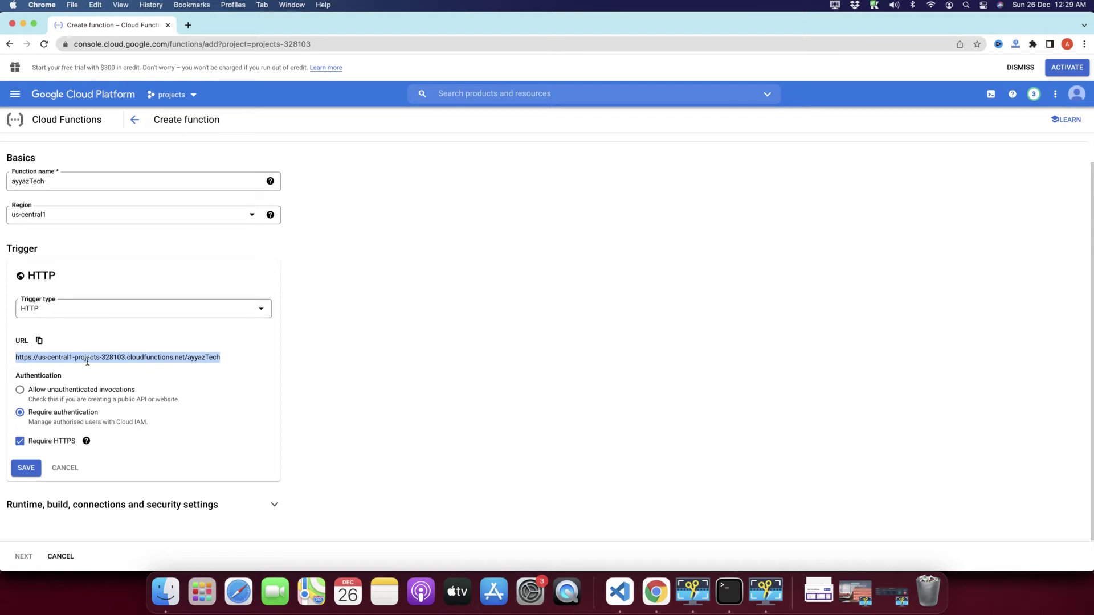
left_click(39, 341)
left_click(27, 376)
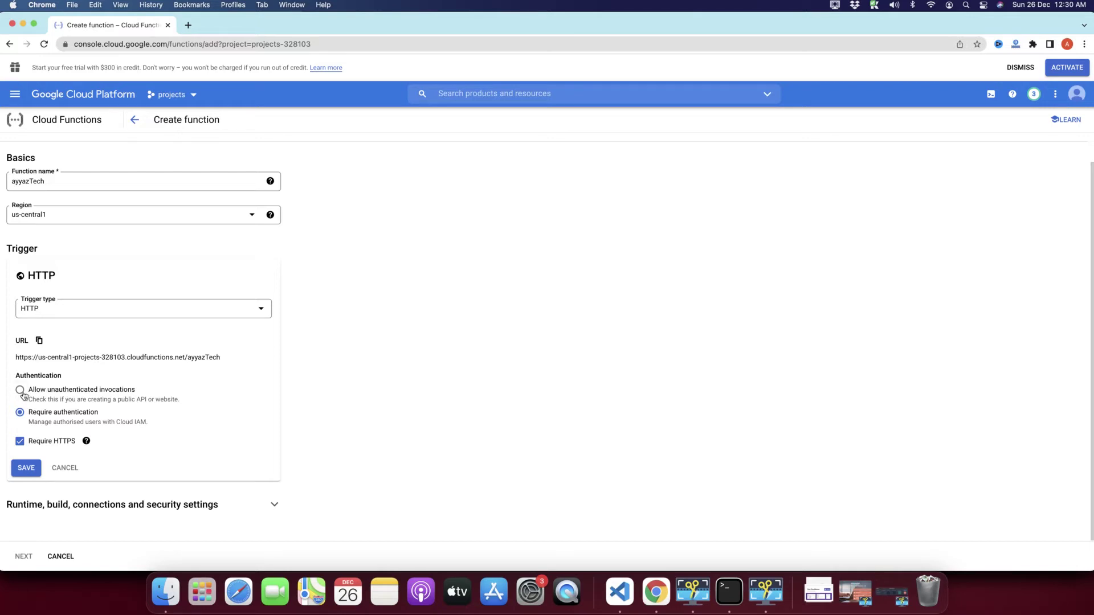
Step: Allow unauthenticated invocations, check the Require HTTPS help, and save the HTTP trigger
left_click(21, 392)
left_click(85, 443)
left_click(26, 468)
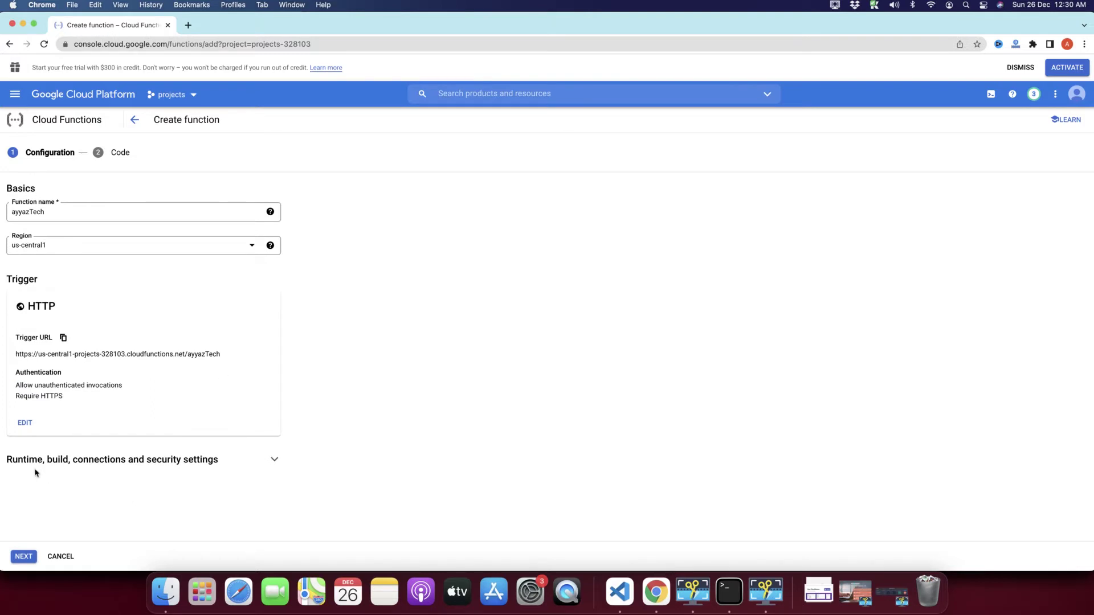
Step: Expand the runtime settings, keeping 256 MB memory and a 60-second timeout
left_click(272, 463)
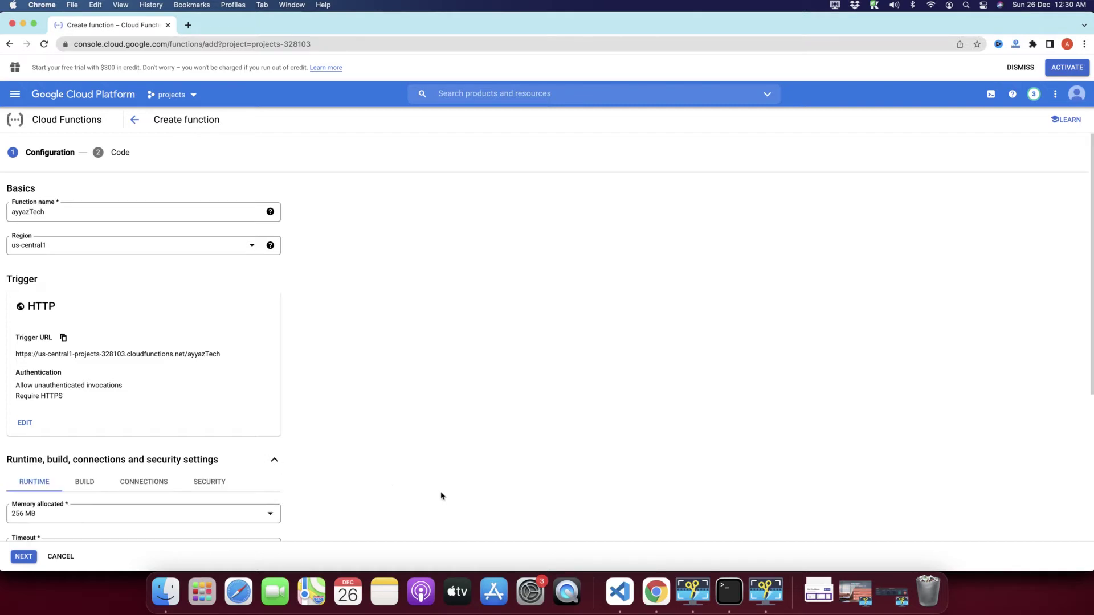
scroll(442, 496, "down", 3)
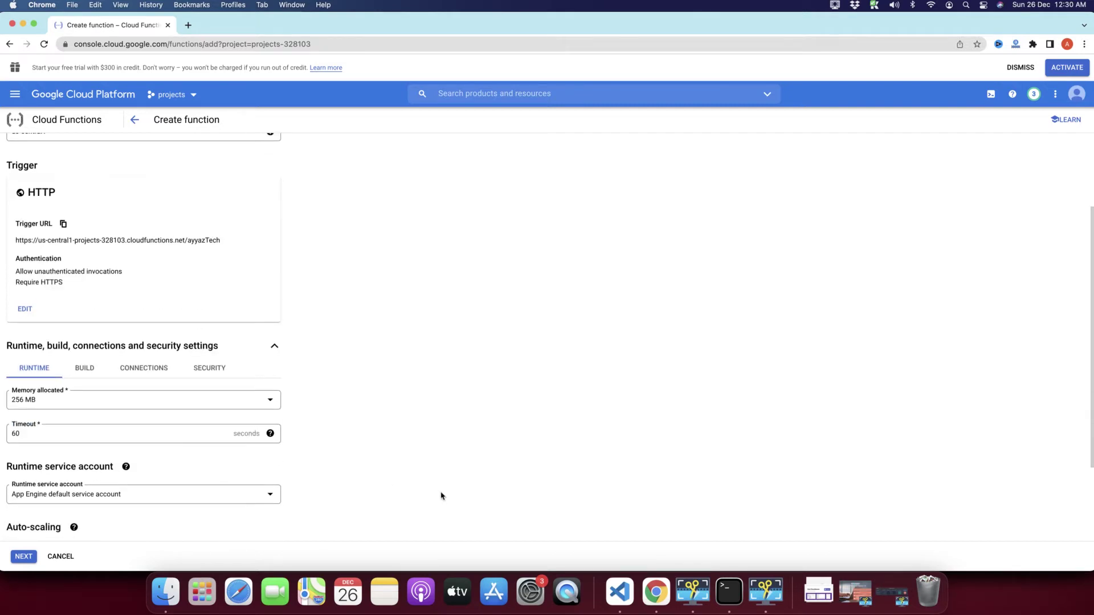
scroll(313, 430, "down", 2)
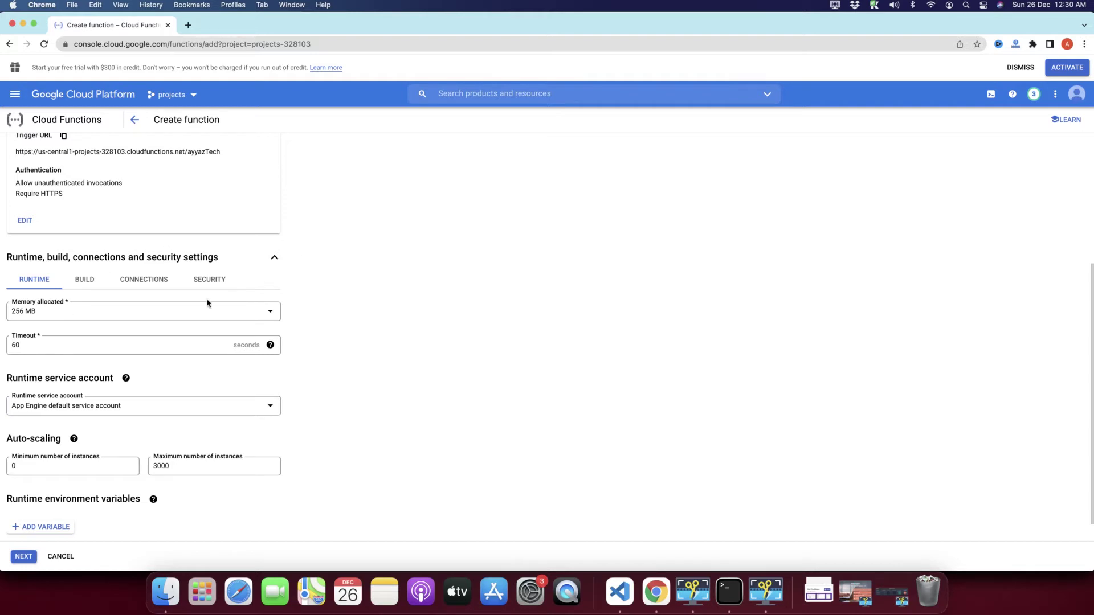
left_click(43, 319)
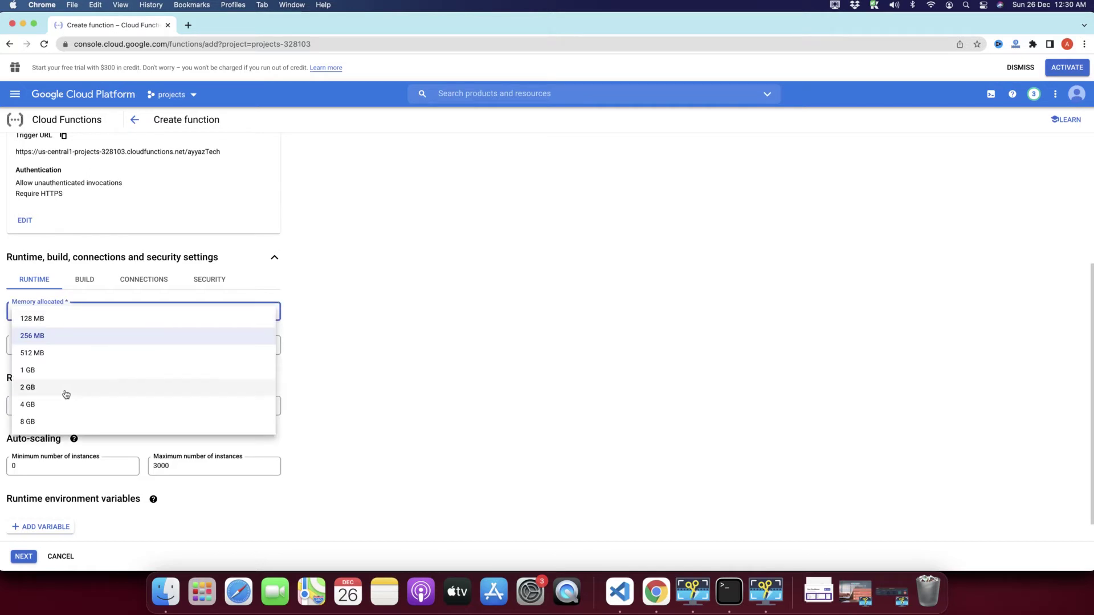
left_click(545, 349)
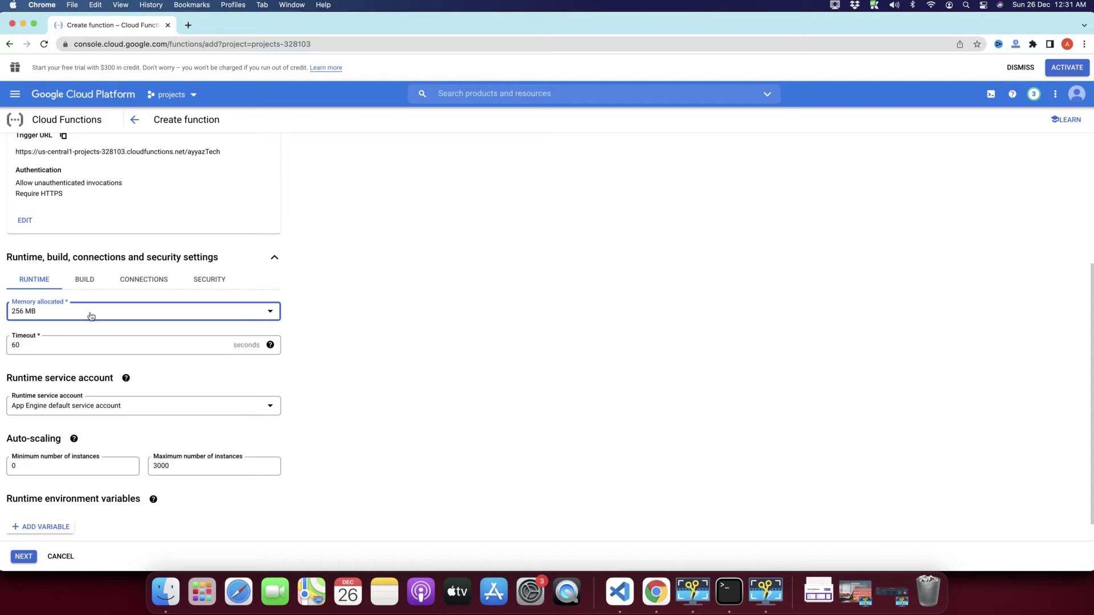
left_click(26, 350)
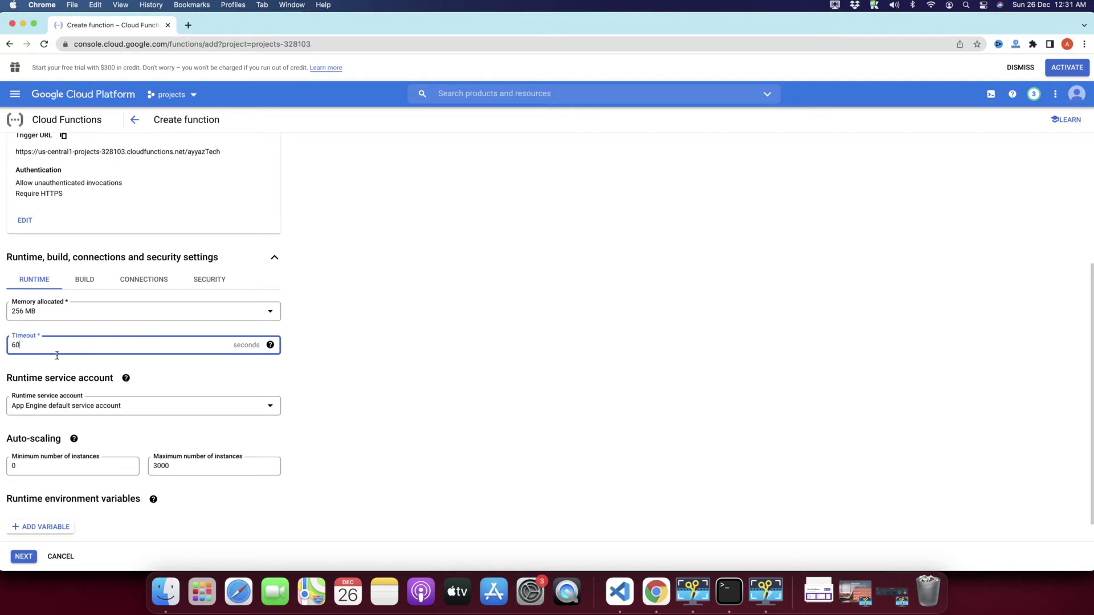
double_click(232, 347)
left_click(232, 346)
Step: Keep minimum instances at 0 and maximum instances at 3000
scroll(369, 350, "down", 1)
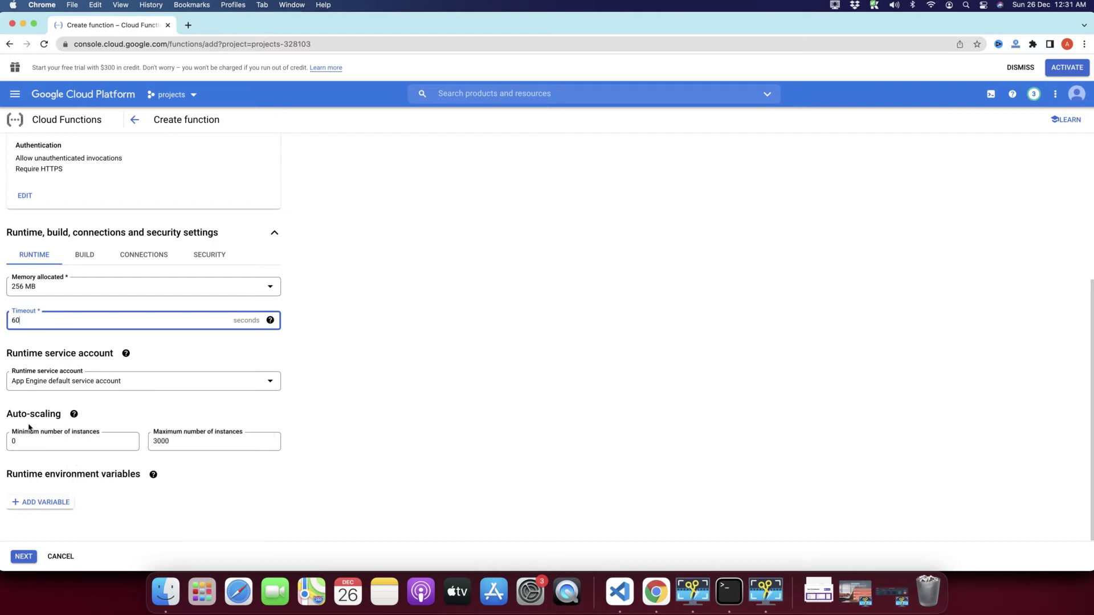
left_click_drag(35, 443, 8, 442)
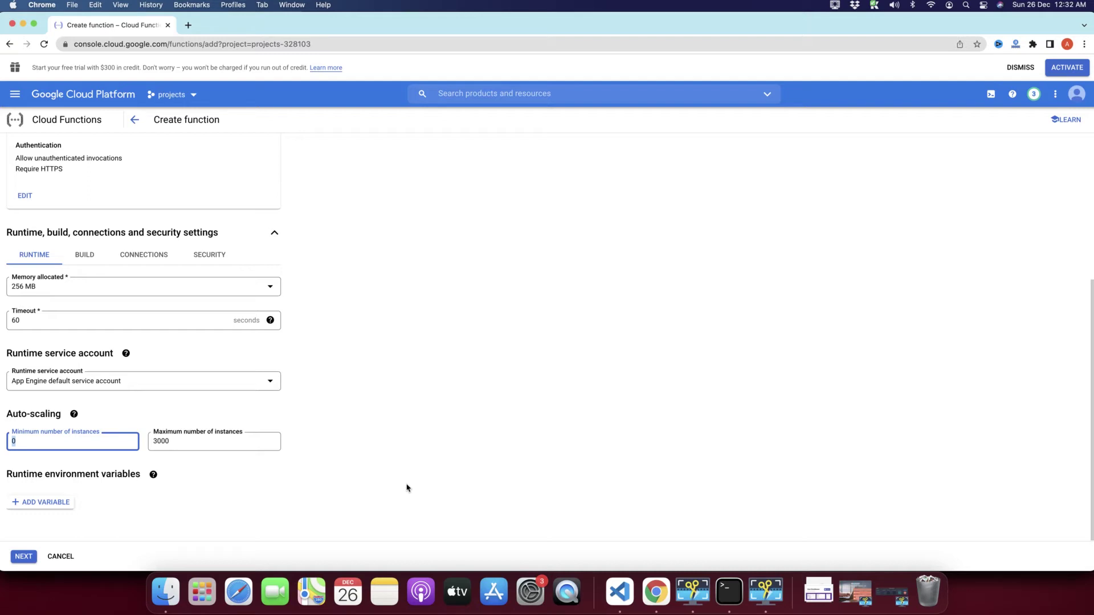
left_click(32, 441)
key("BackSpace")
type("1")
key("BackSpace")
type("0")
left_click_drag(23, 441, 0, 444)
left_click(188, 440)
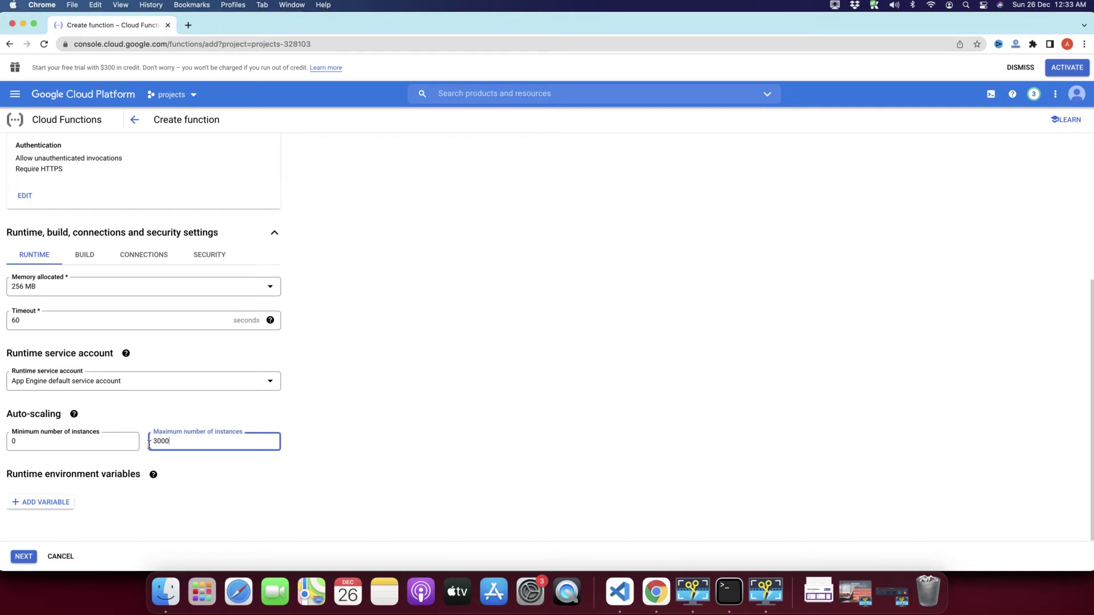
left_click(110, 445)
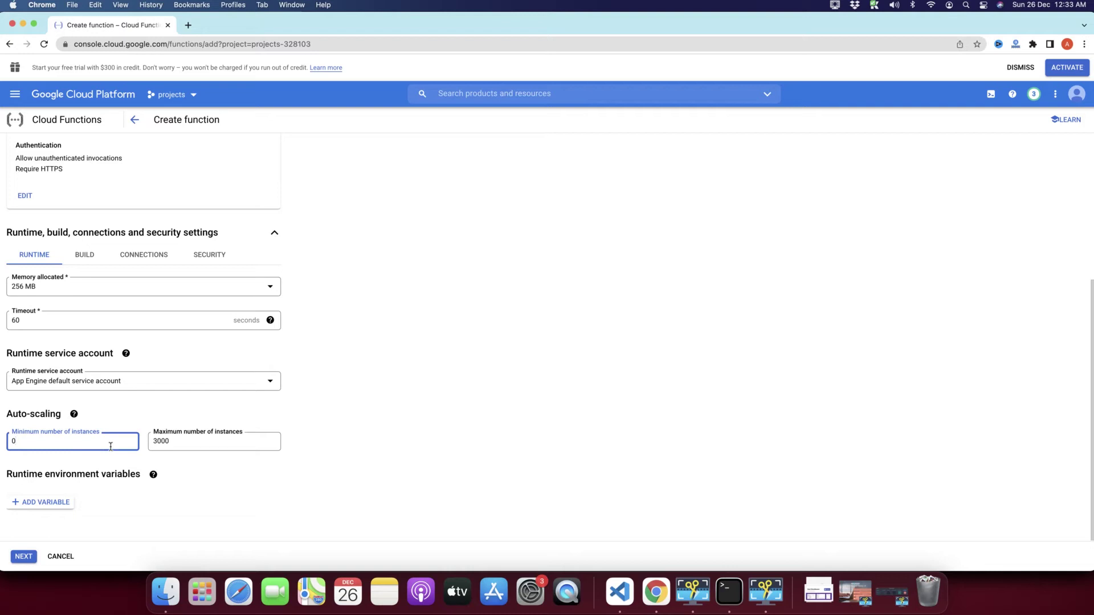
left_click(183, 444)
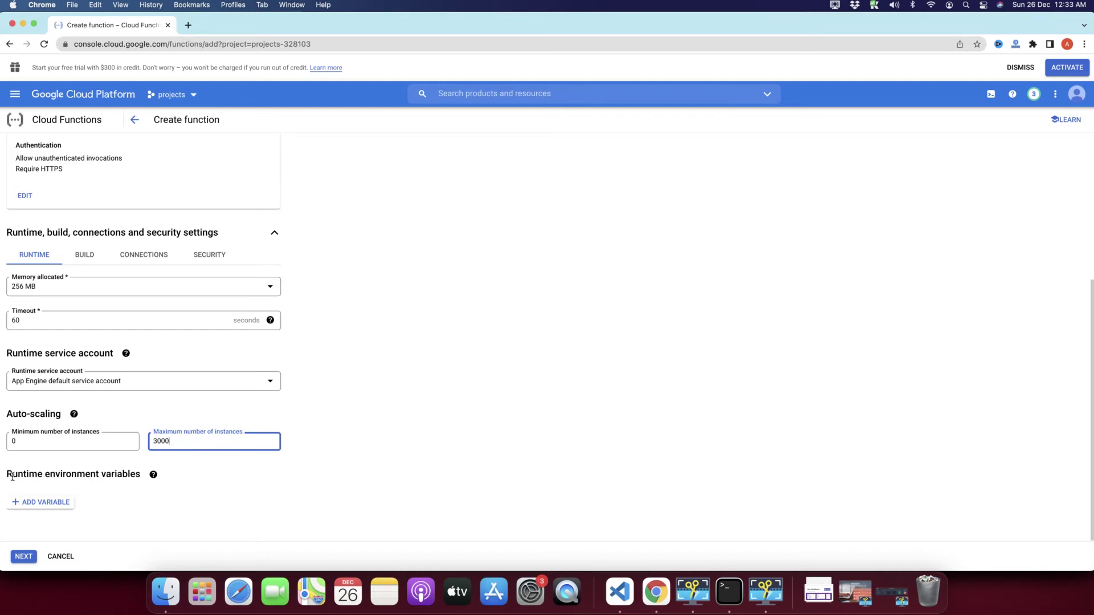
mouse_move(5, 476)
left_mouse_down()
mouse_move(141, 479)
mouse_move(3, 481)
left_mouse_up()
left_click(121, 494)
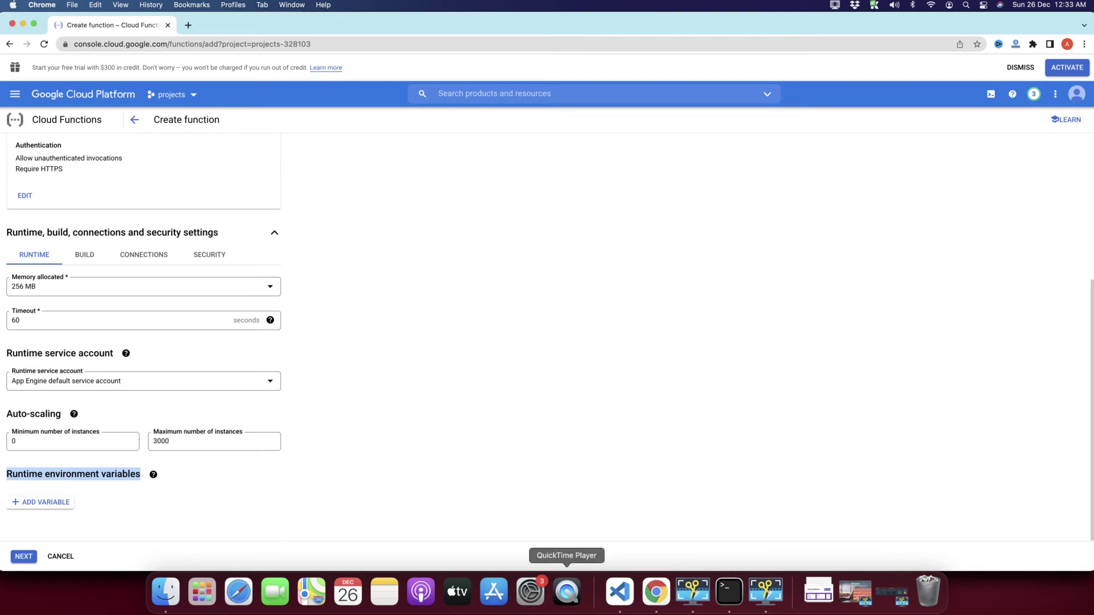
Step: Jot process.env.name in the browser address bar without navigating away
left_click(326, 41)
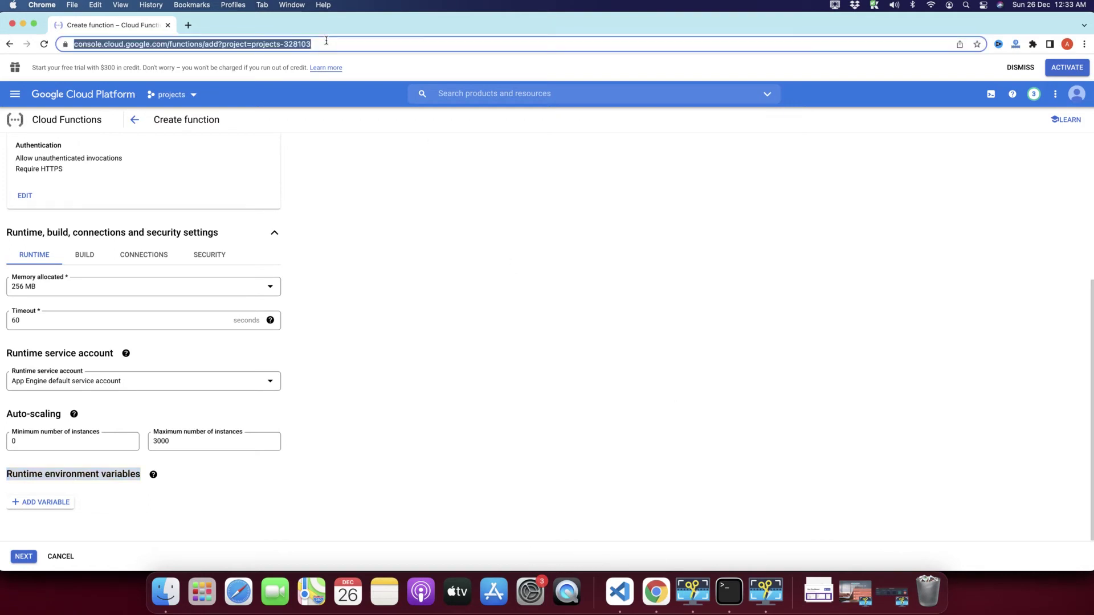
type("process.env")
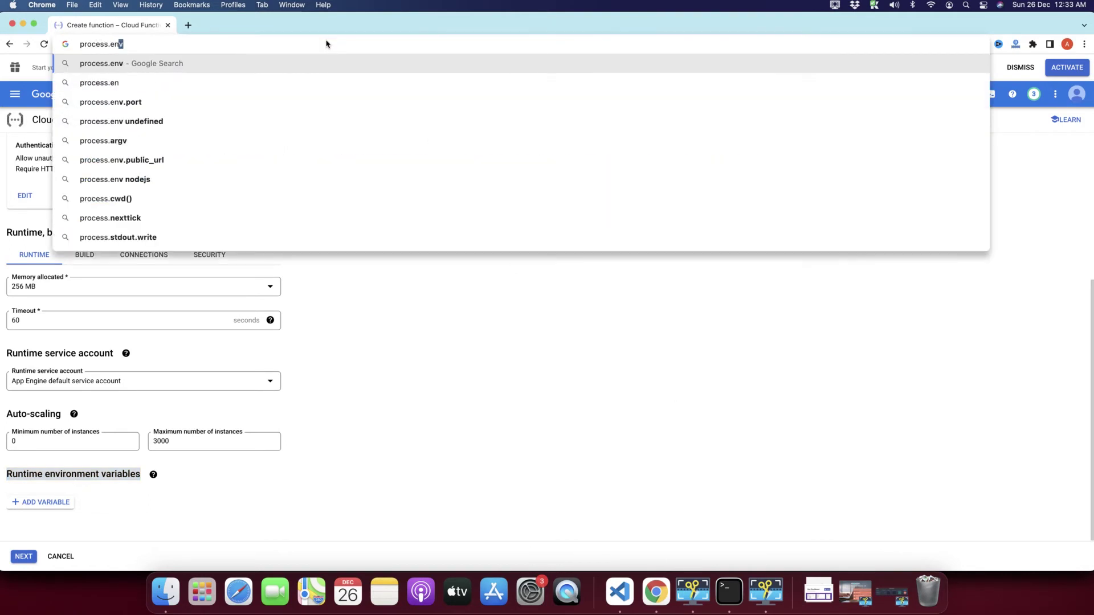
type(".")
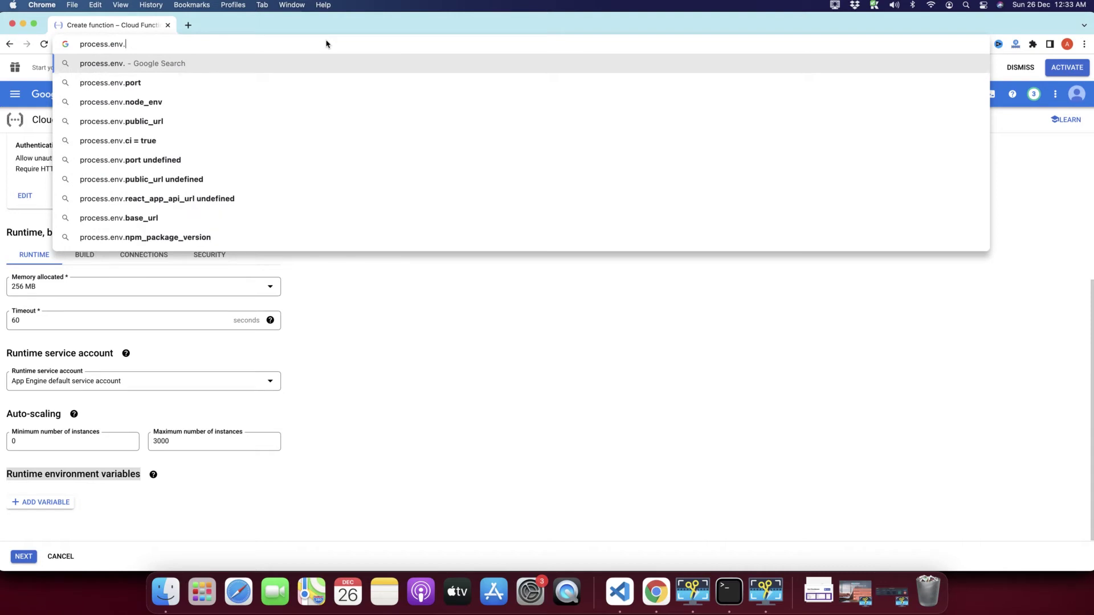
type("name")
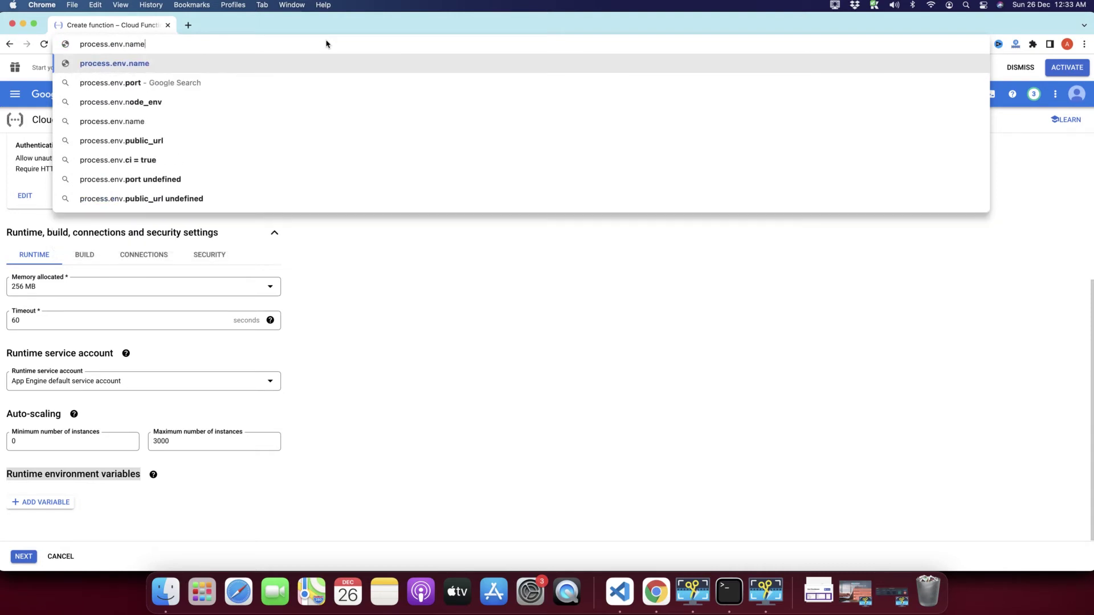
left_click(380, 330)
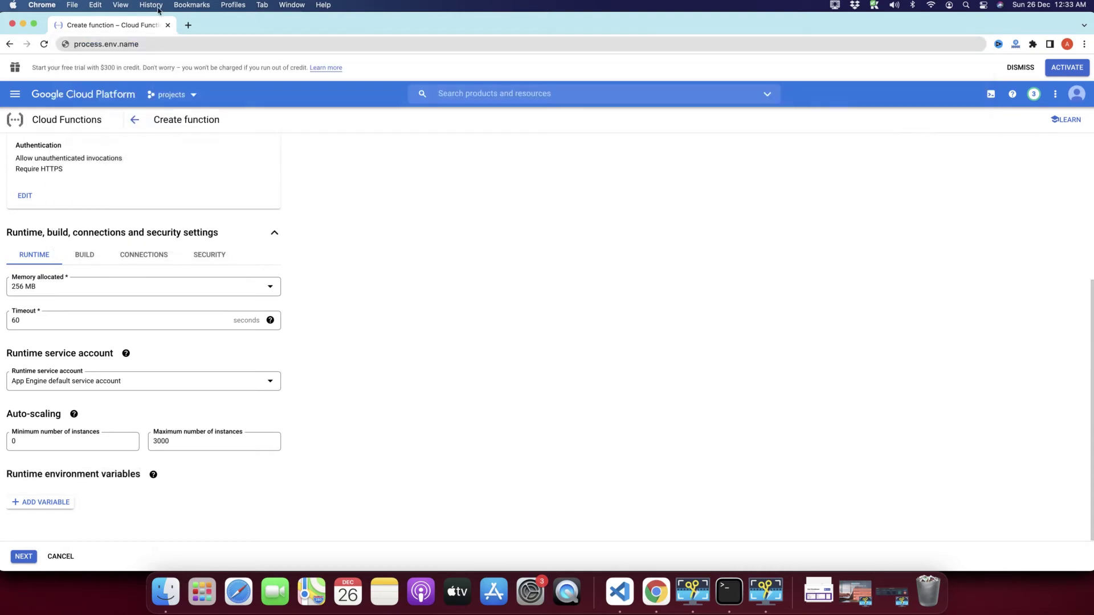
left_click(148, 41)
left_click_drag(149, 41, 66, 44)
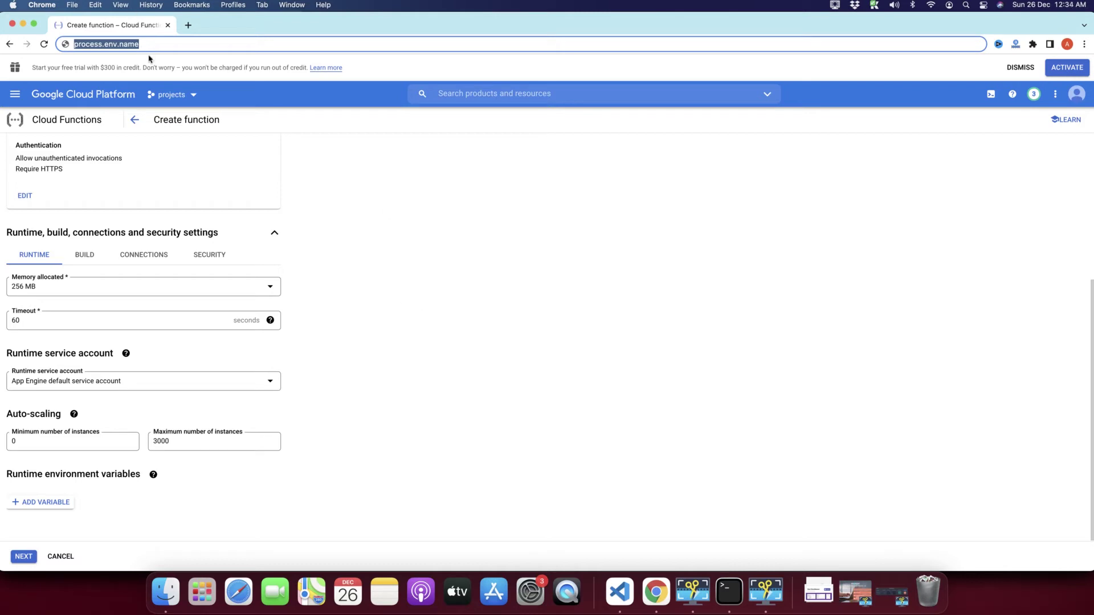
left_click(39, 486)
Step: Add a DB_PASSWORD runtime environment variable with a sample value
left_click(35, 507)
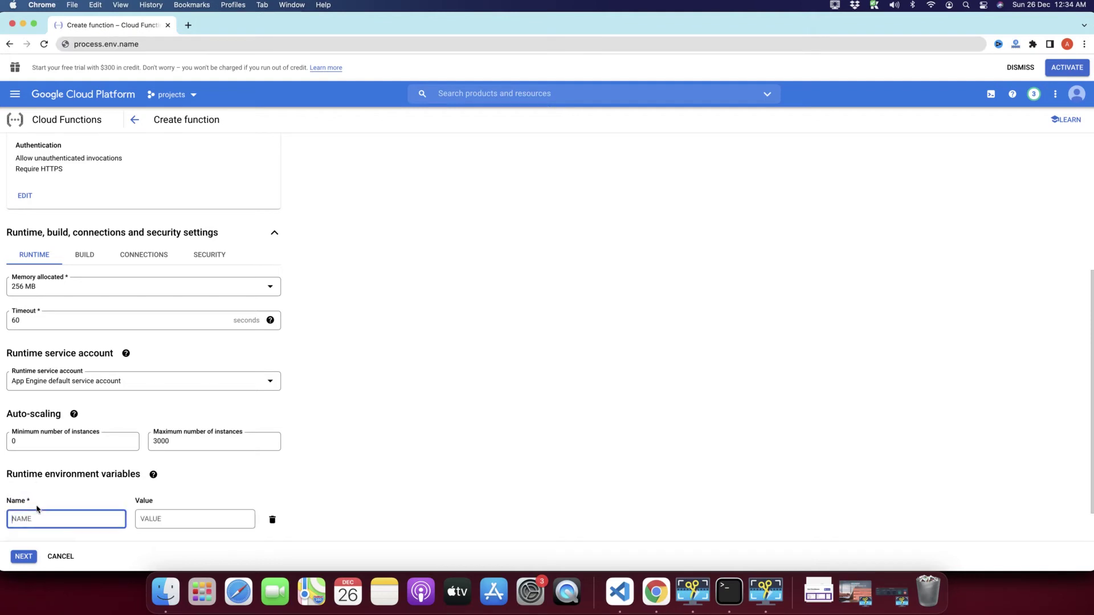
scroll(36, 509, "down", 2)
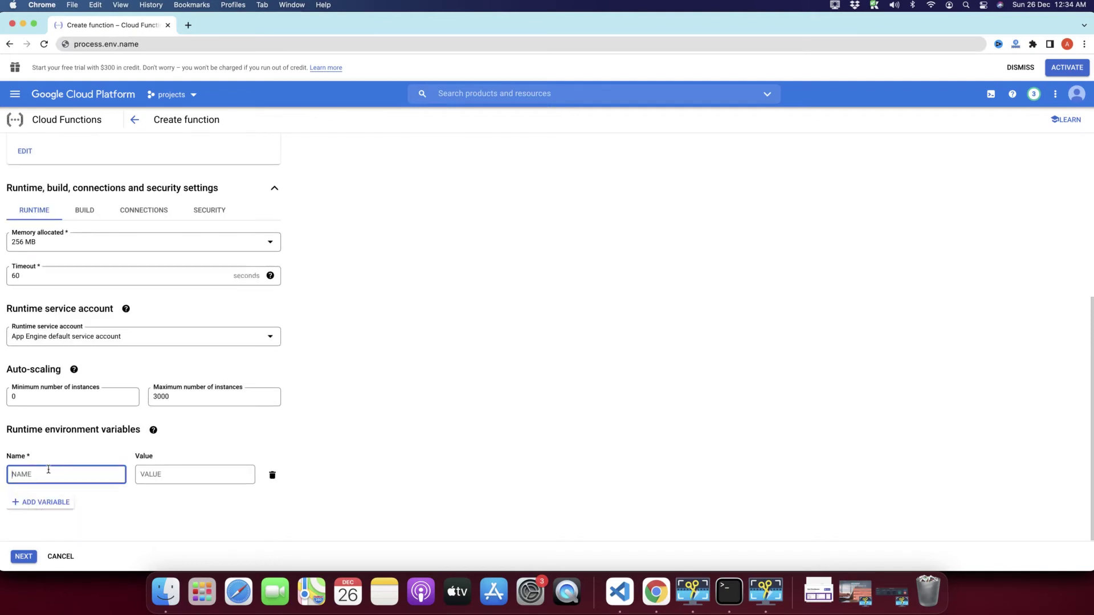
type("DB_PASSWORD")
left_click(172, 477)
type("2232323")
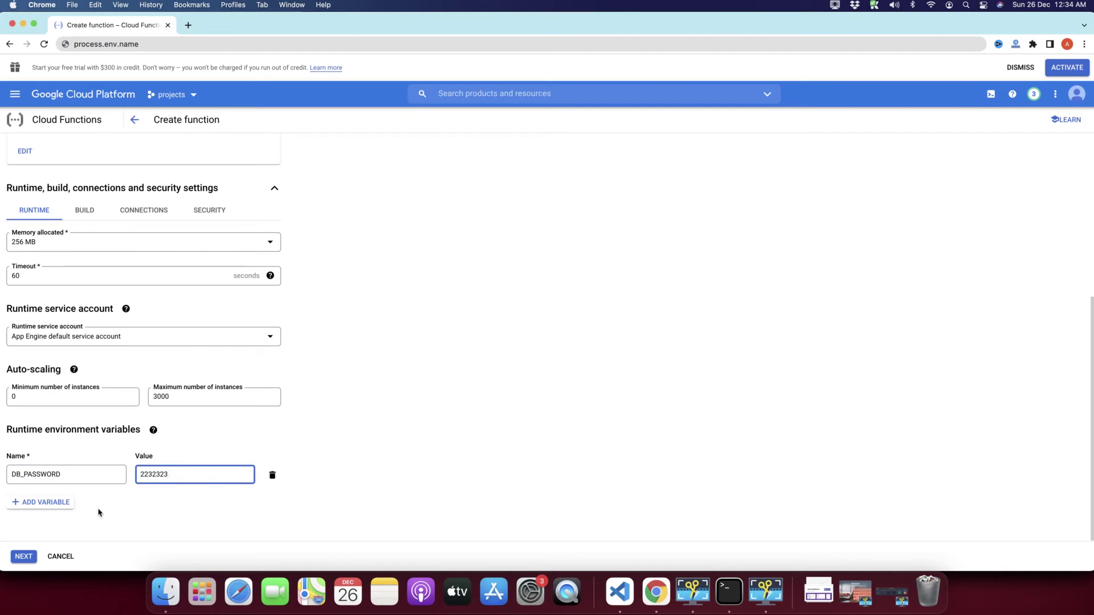
left_click(135, 511)
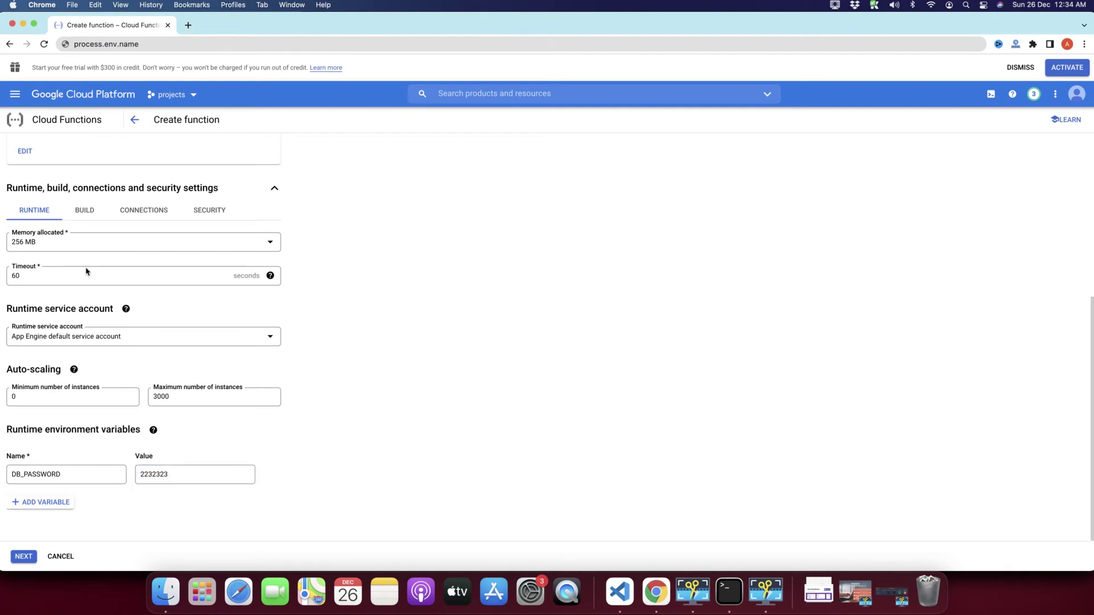
Step: Compose process.env.DB_PASSWORD as a note in the address bar, then erase it
left_click_drag(147, 45, 69, 47)
left_click(406, 360)
left_click_drag(166, 44, 46, 47)
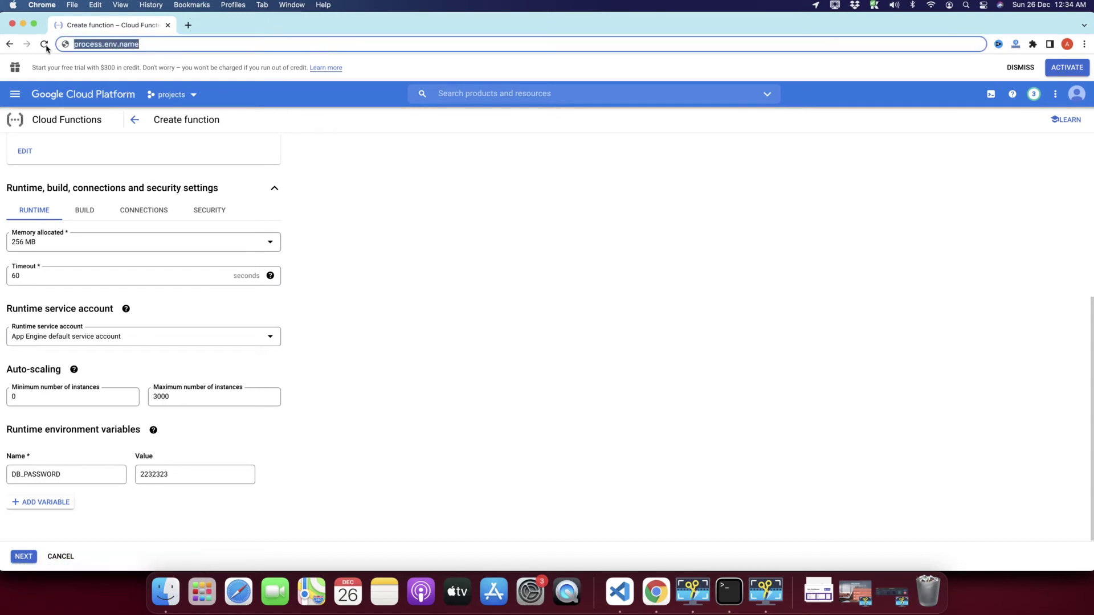
key("Right")
key("BackSpace")
key("BackSpace")
key("BackSpace")
key("BackSpace")
key("BackSpace")
key("BackSpace")
key("BackSpace")
key("BackSpace")
key("BackSpace")
key("BackSpace")
key("BackSpace")
key("BackSpace")
key("BackSpace")
key("BackSpace")
key("BackSpace")
key("BackSpace")
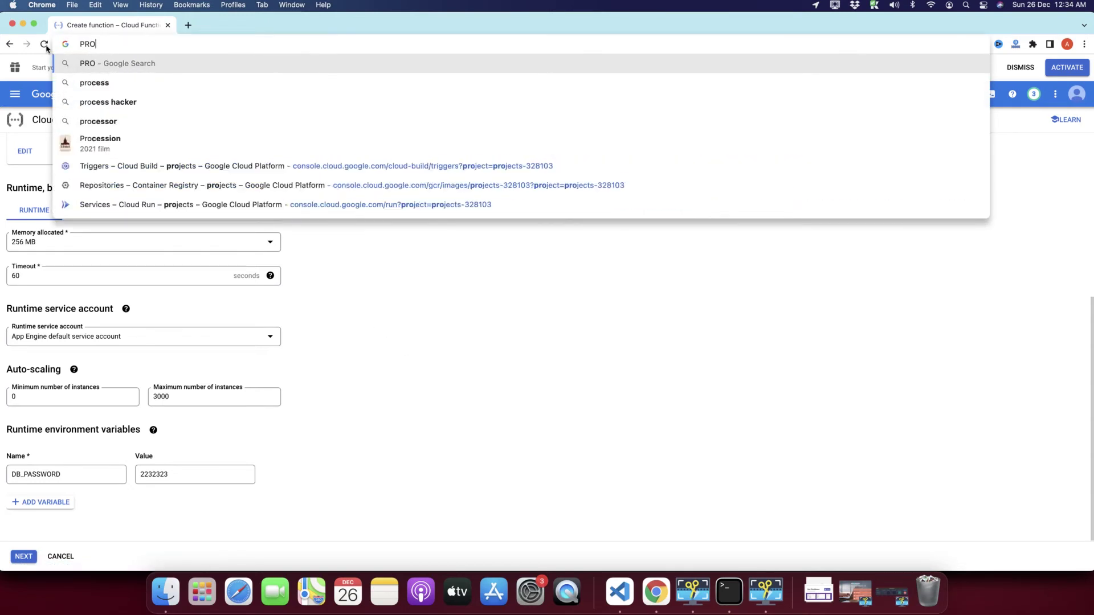
type("proces")
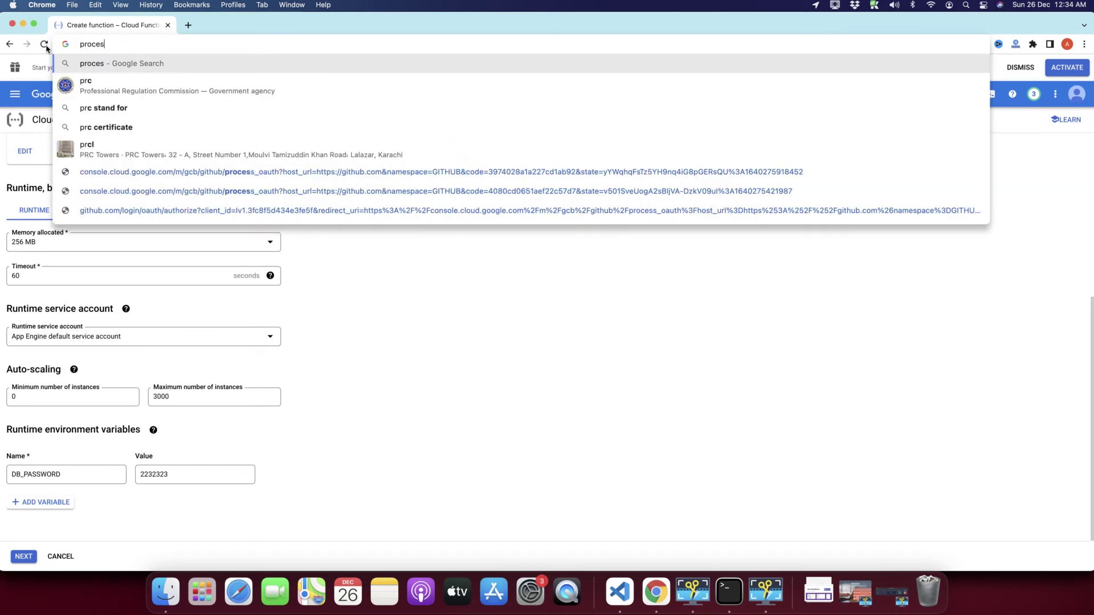
type("s.env.")
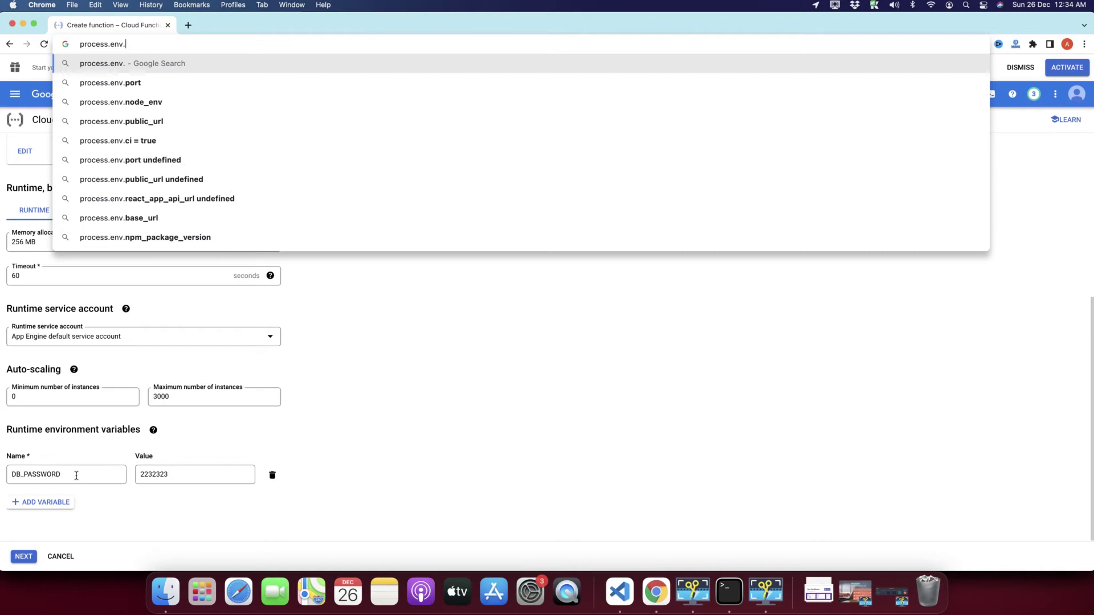
double_click(45, 474)
key("super+c")
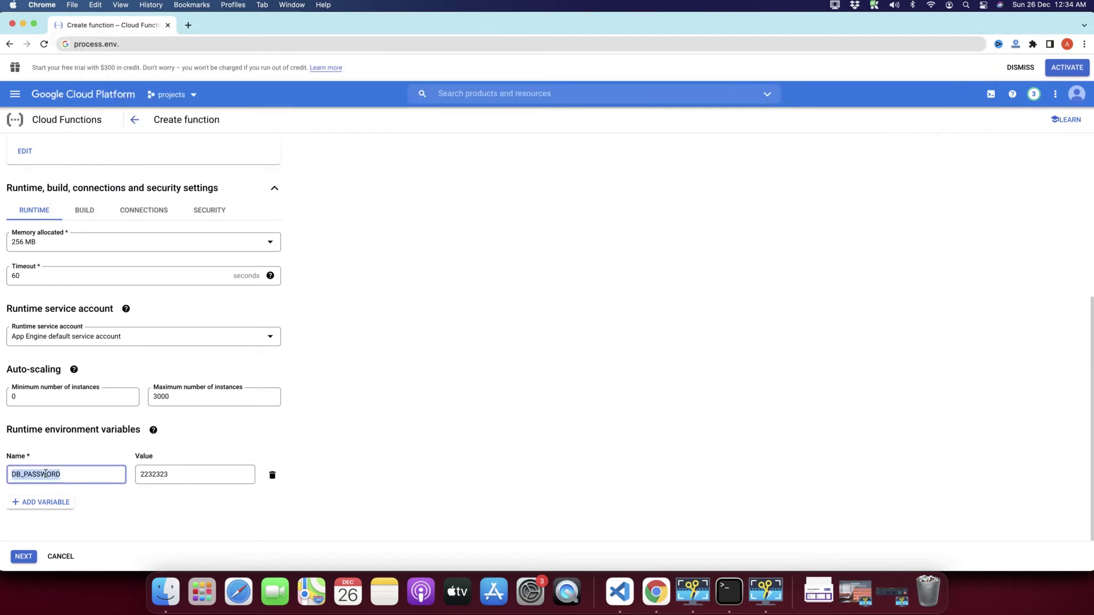
left_click(152, 44)
left_click(169, 47)
key("super+v")
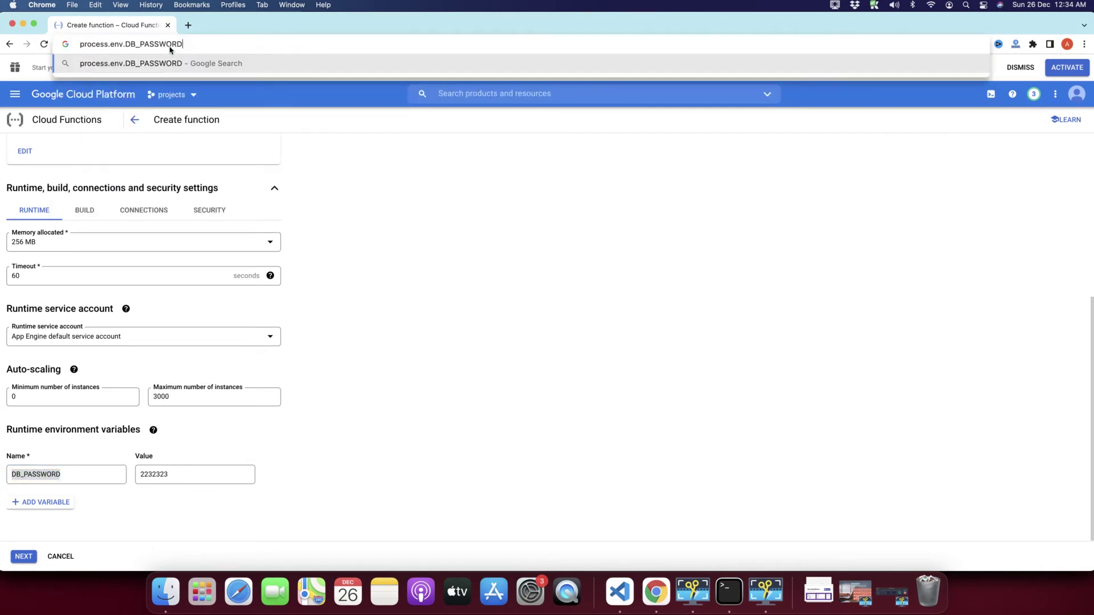
left_click_drag(203, 50, 62, 50)
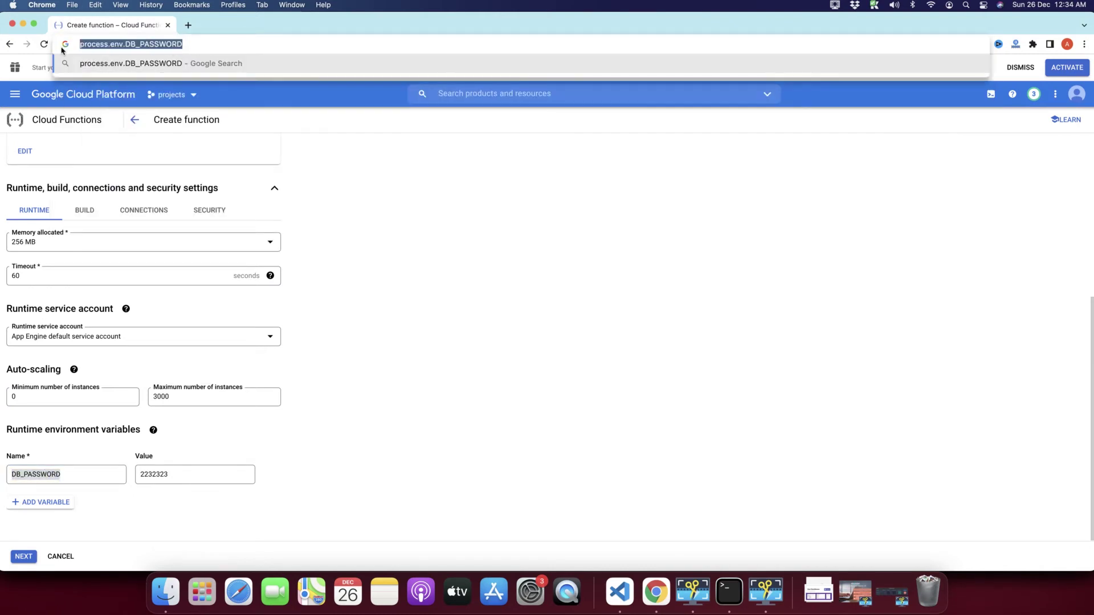
left_click(398, 445)
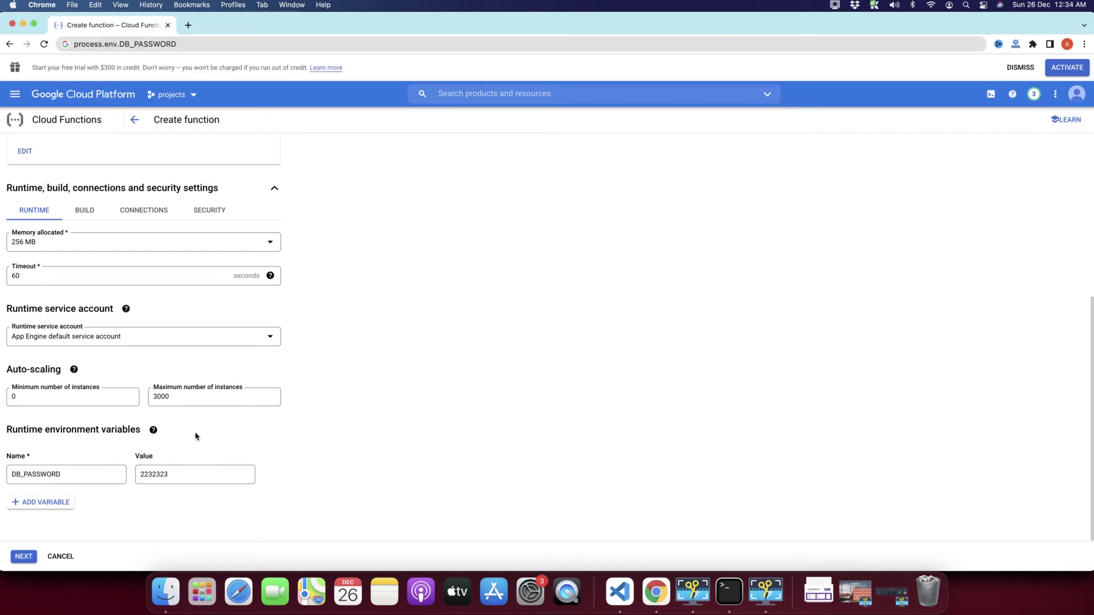
left_click_drag(11, 429, 169, 503)
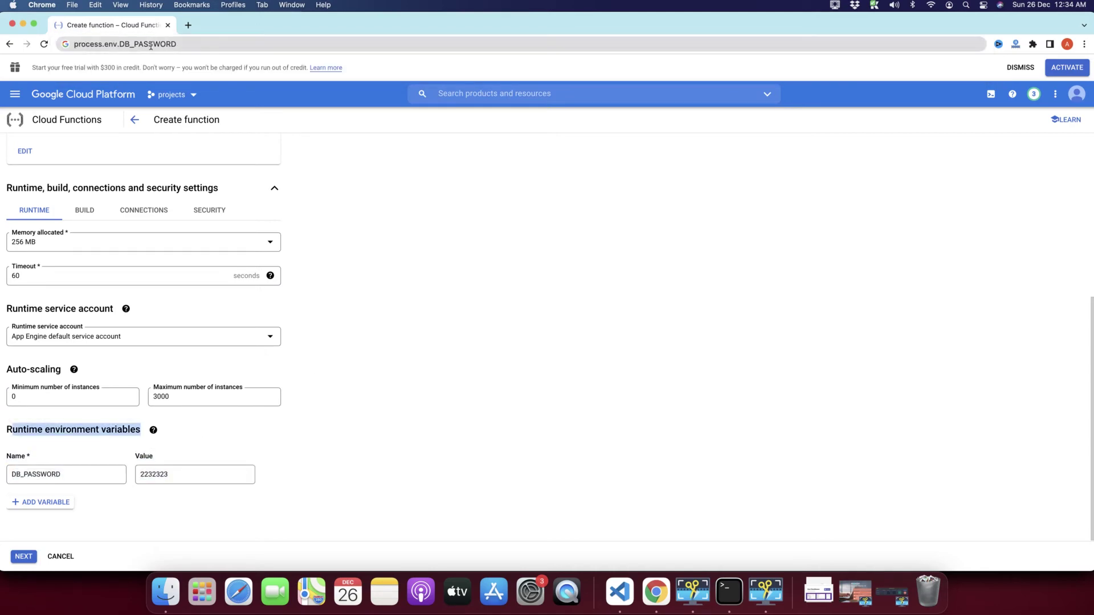
left_click(211, 48)
key("BackSpace")
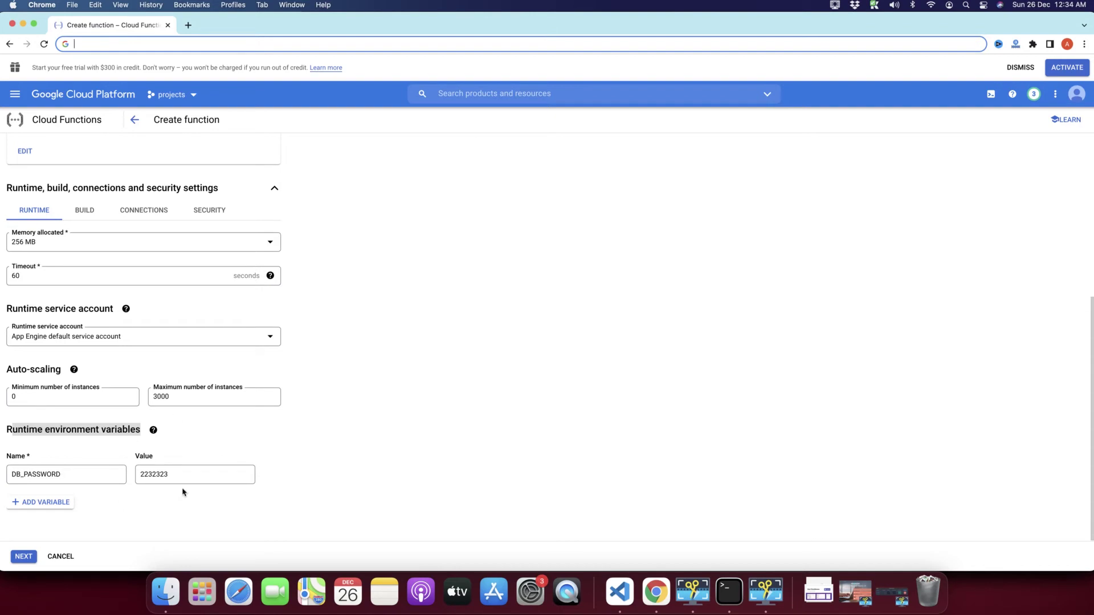
Step: Delete the DB_PASSWORD variable row, collapse the runtime settings, and continue to the Code step
left_click(267, 475)
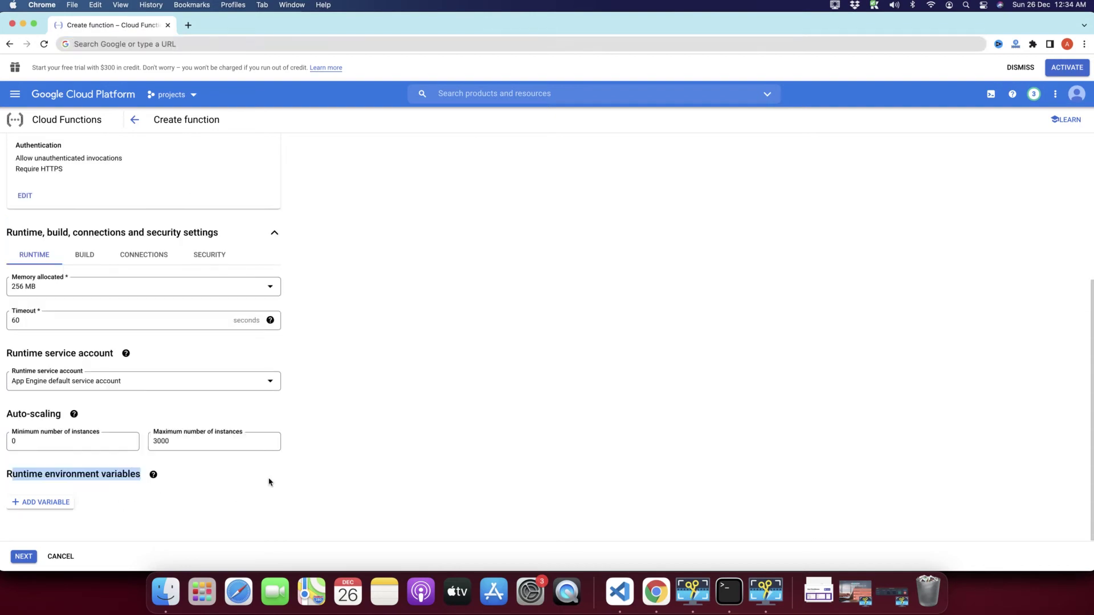
left_click(301, 485)
scroll(300, 484, "up", 2)
scroll(300, 484, "down", 2)
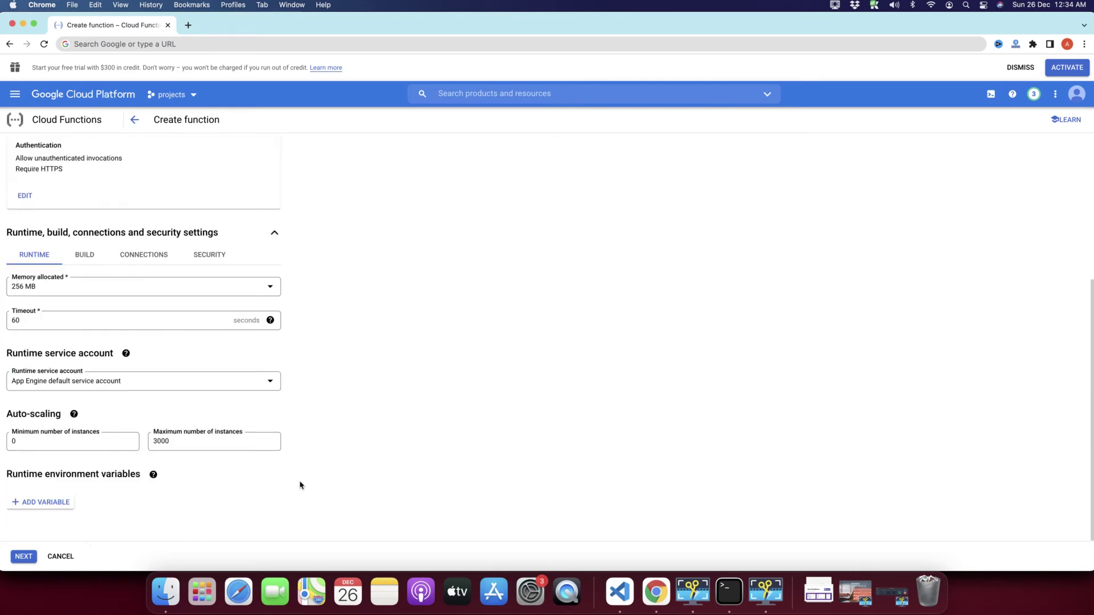
scroll(274, 389, "up", 5)
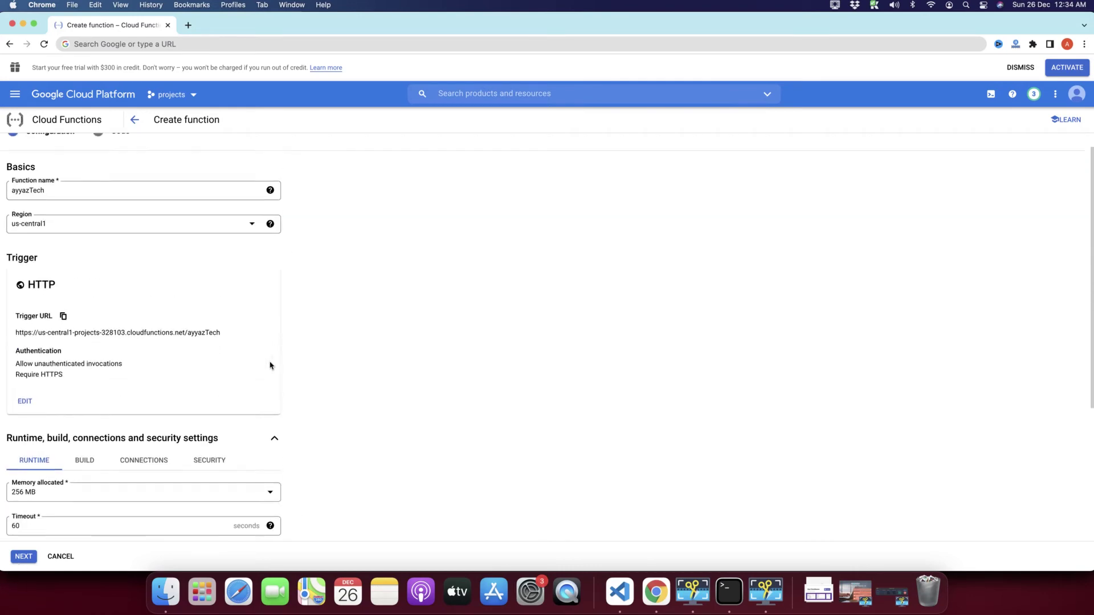
left_click(272, 440)
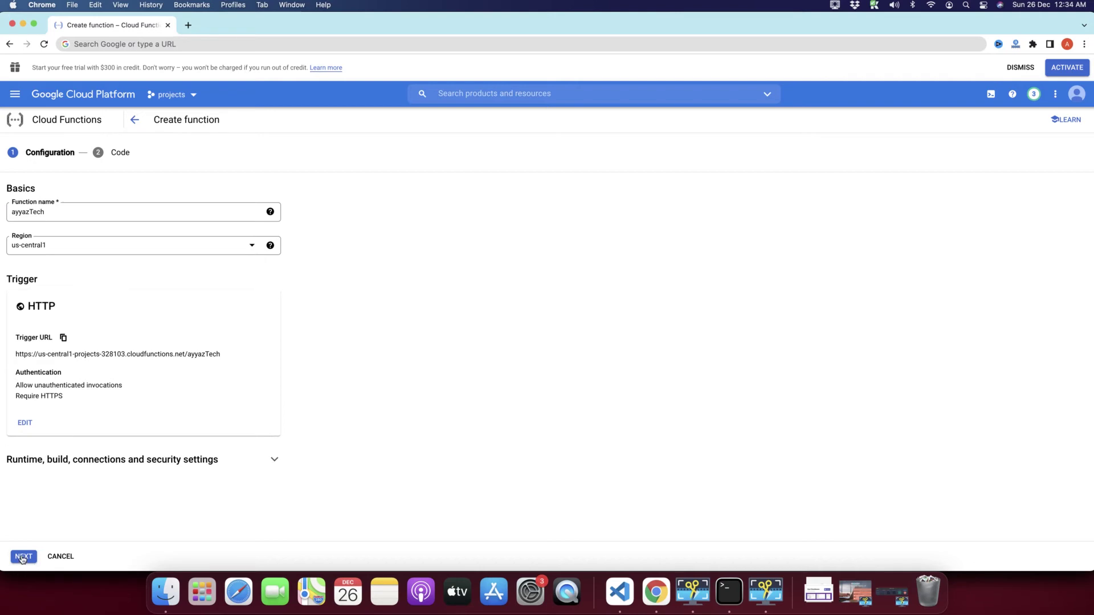
left_click(23, 556)
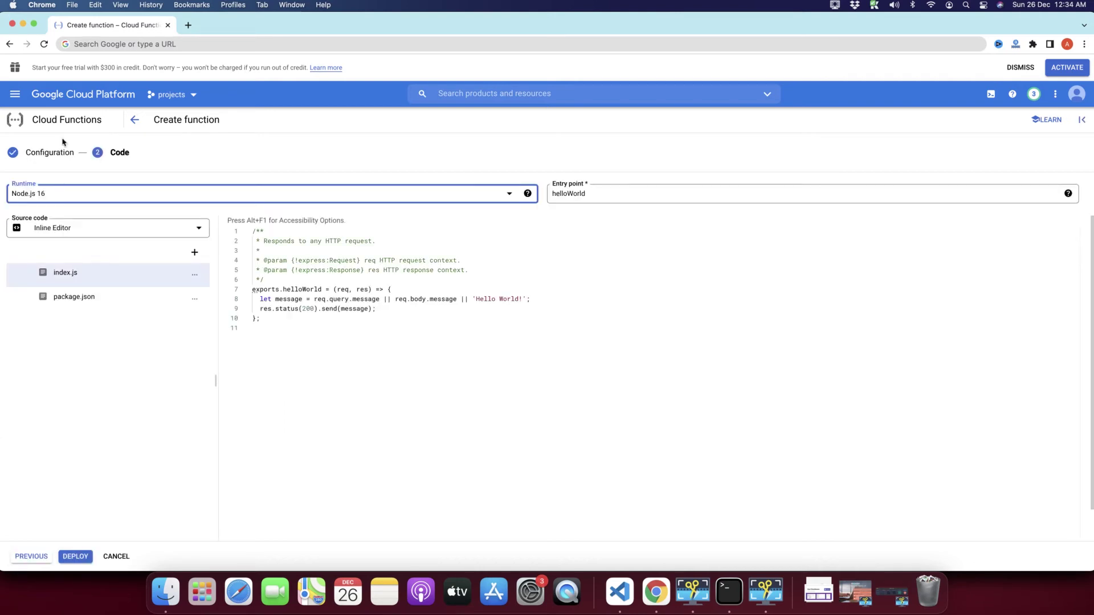
Step: Review the sample Hello World handler in index.js and the package.json file
left_click_drag(142, 154, 31, 152)
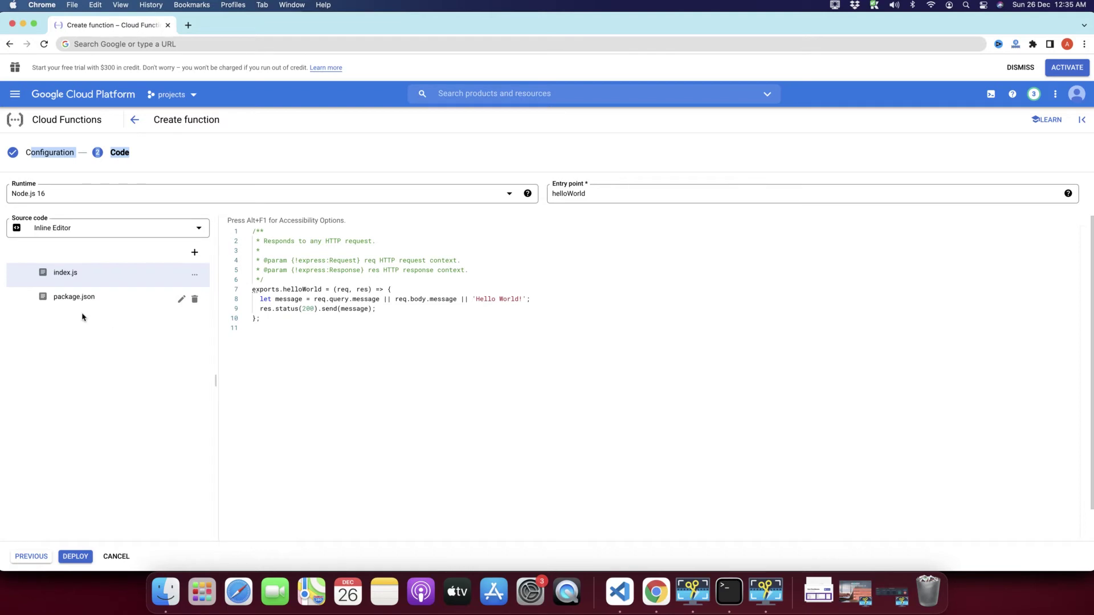
left_click(297, 354)
key("super+a")
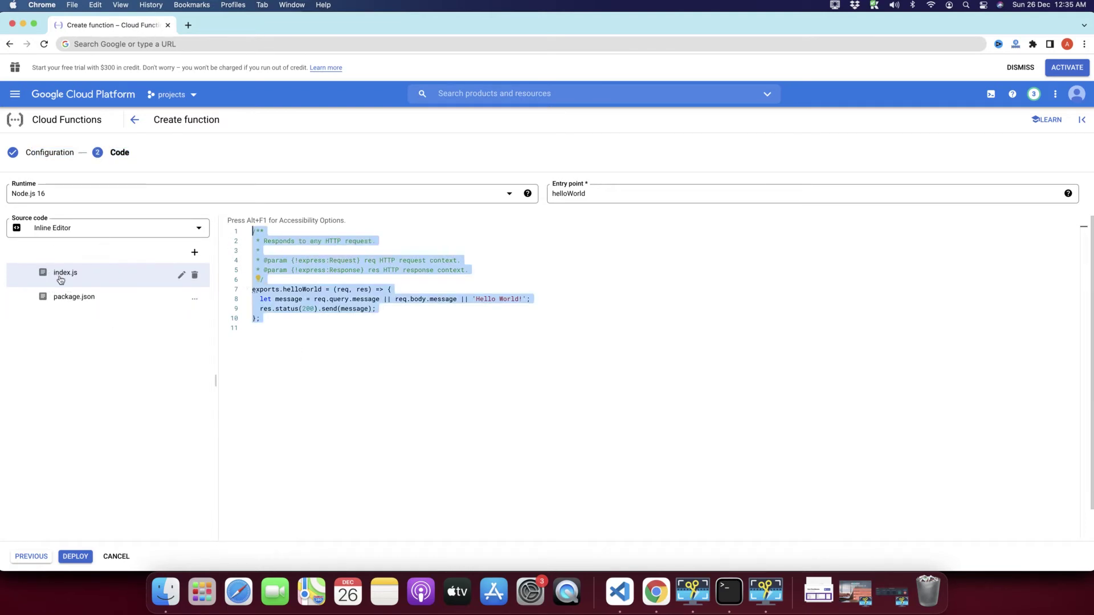
left_click(340, 313)
left_click_drag(315, 371, 224, 235)
left_click(385, 442)
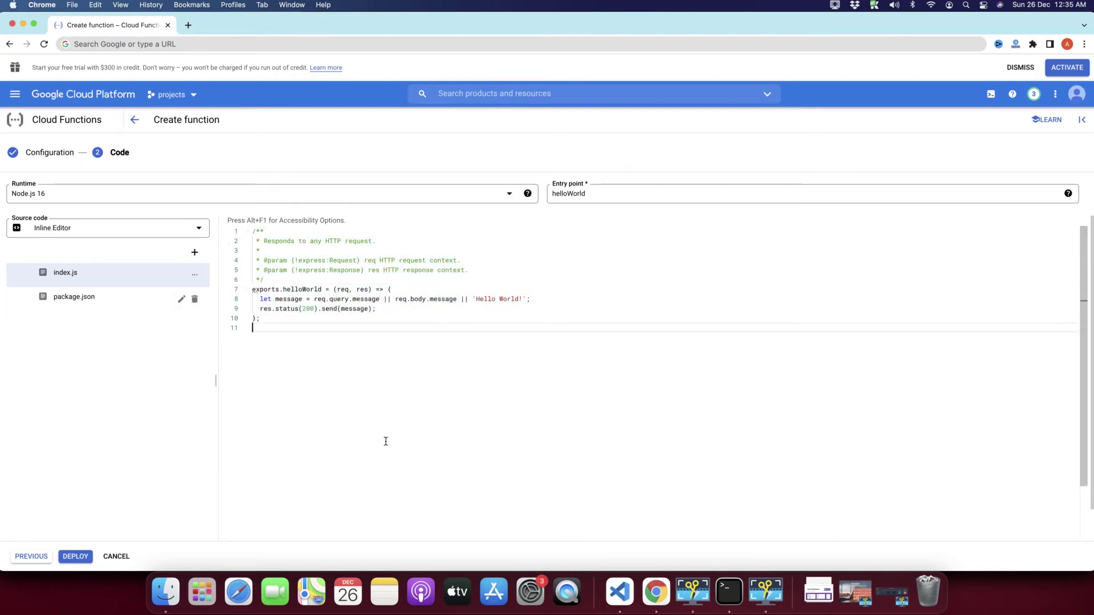
left_click(86, 303)
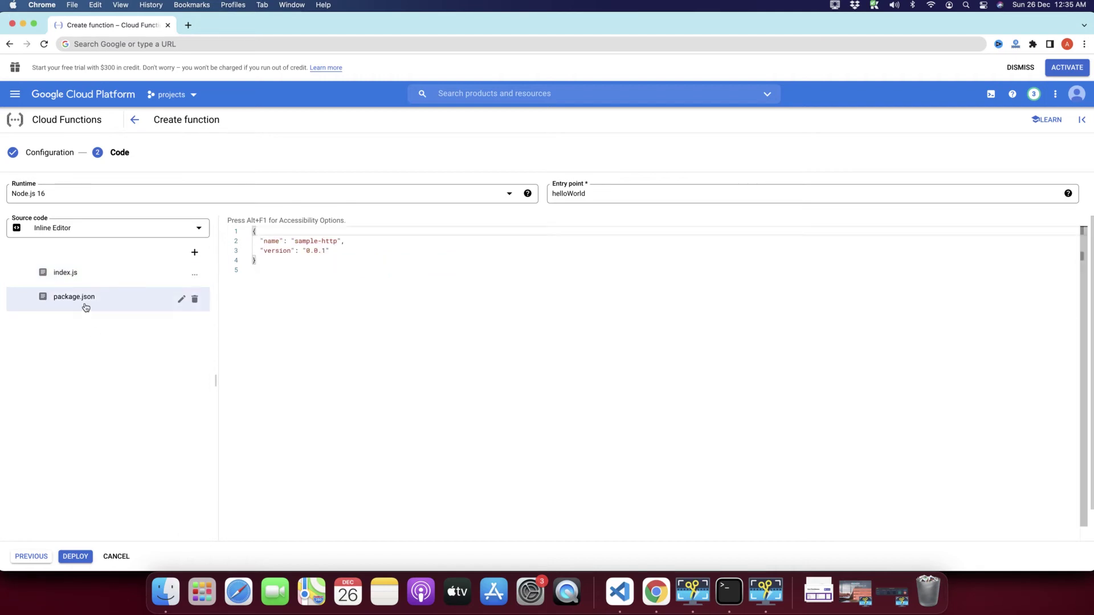
left_click(340, 254)
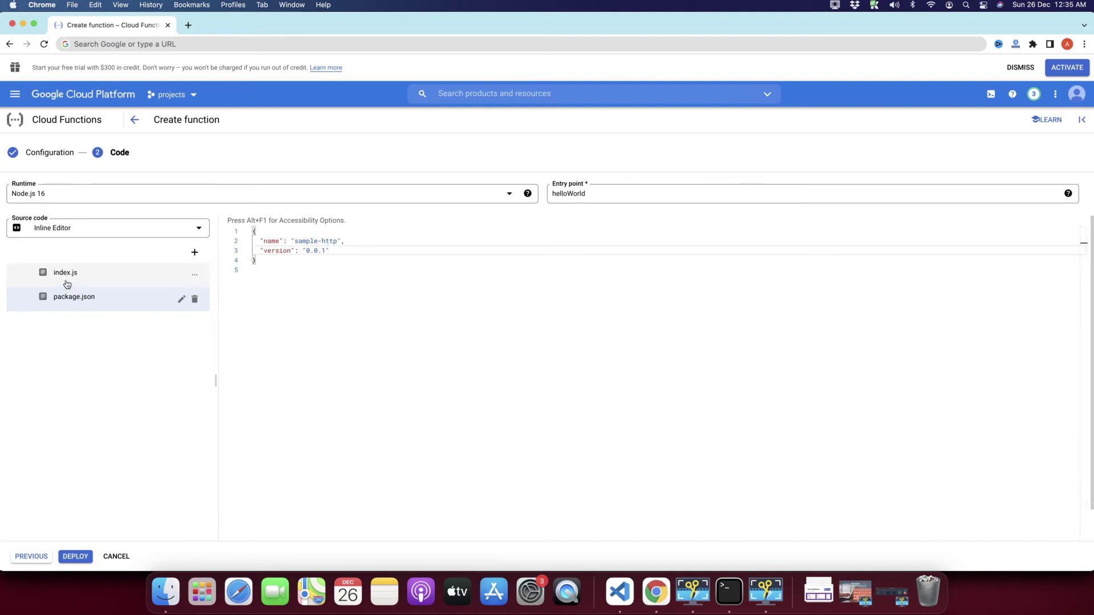
left_click(66, 280)
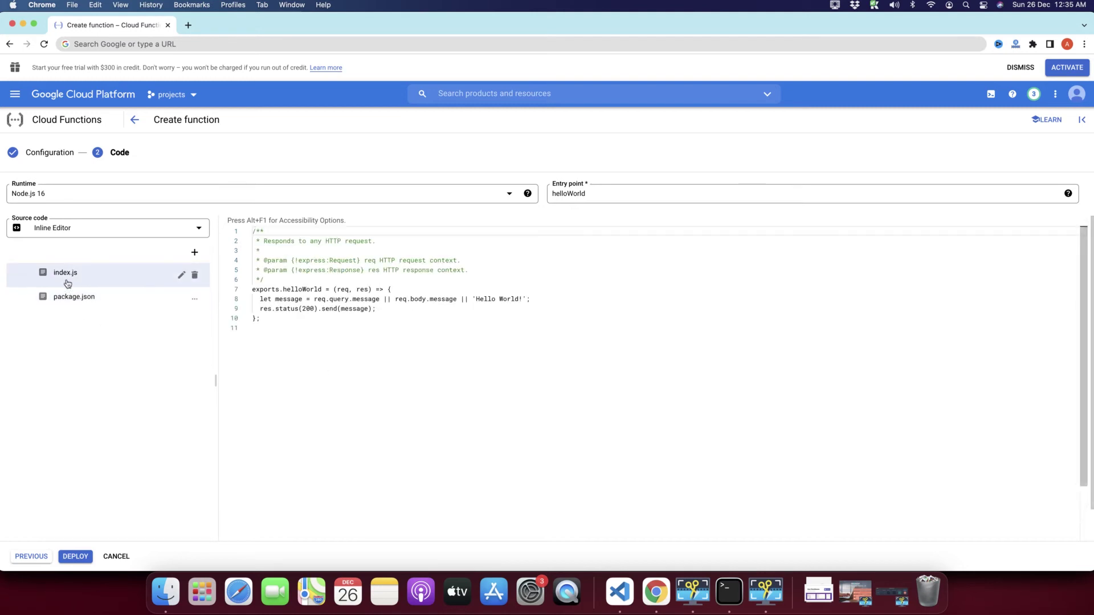
left_click(384, 336)
left_click_drag(286, 334, 436, 316)
left_click(417, 355)
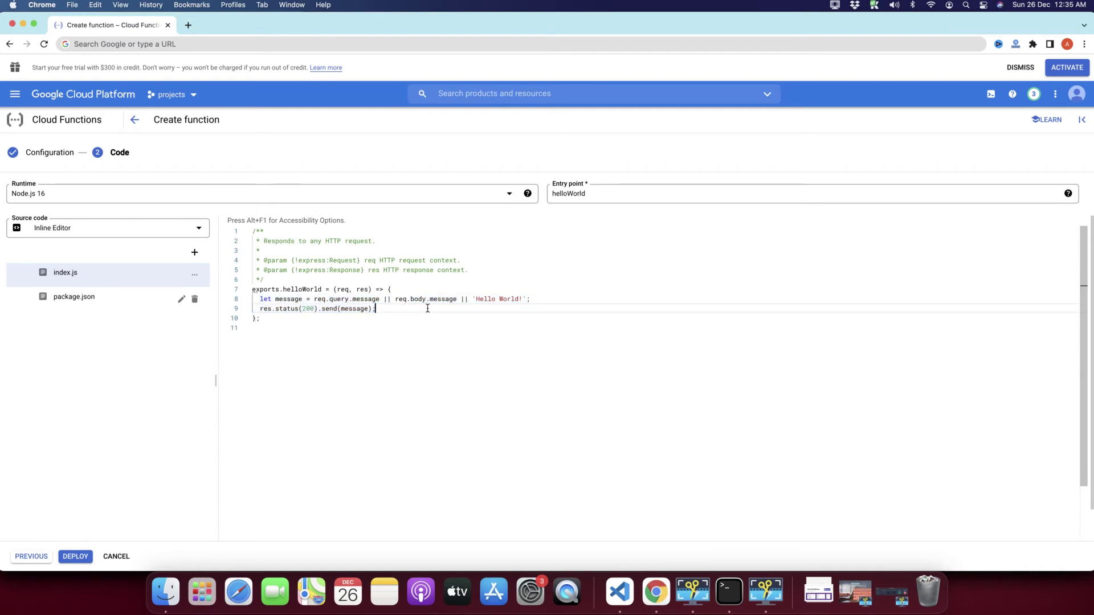
left_click(427, 308)
left_click_drag(524, 303, 478, 302)
left_click(477, 301)
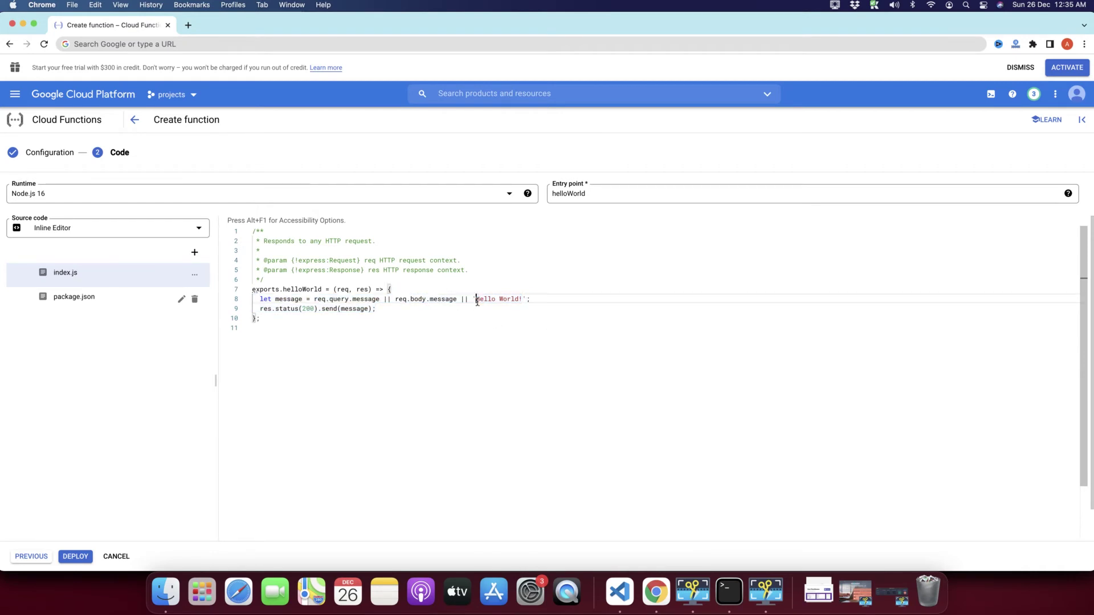
left_click(321, 353)
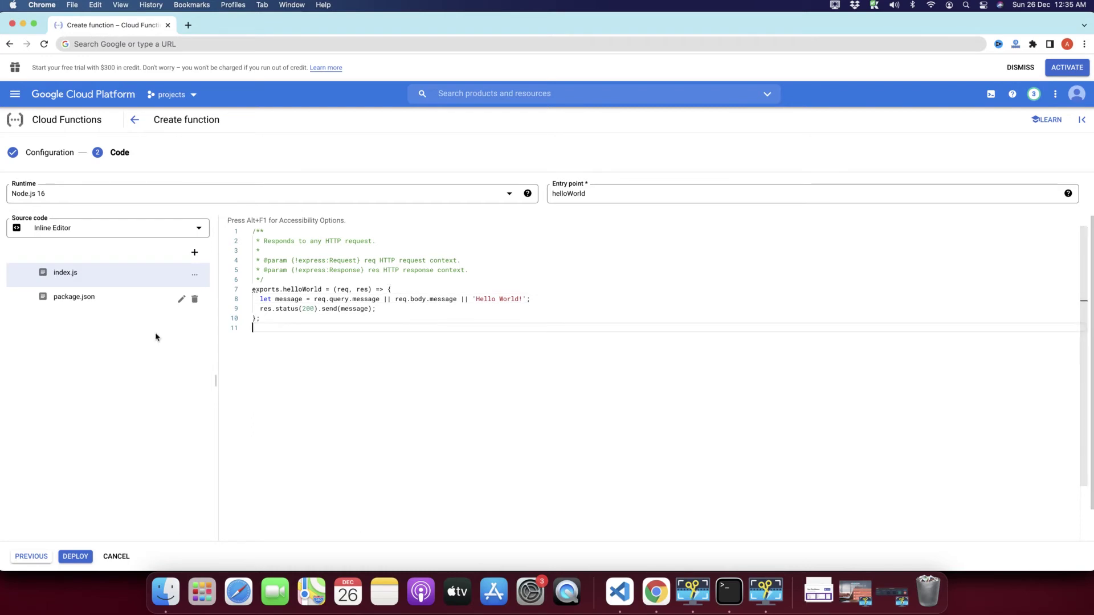
Step: Check the helloWorld entry point and deploy the ayyazTech function
left_click(598, 197)
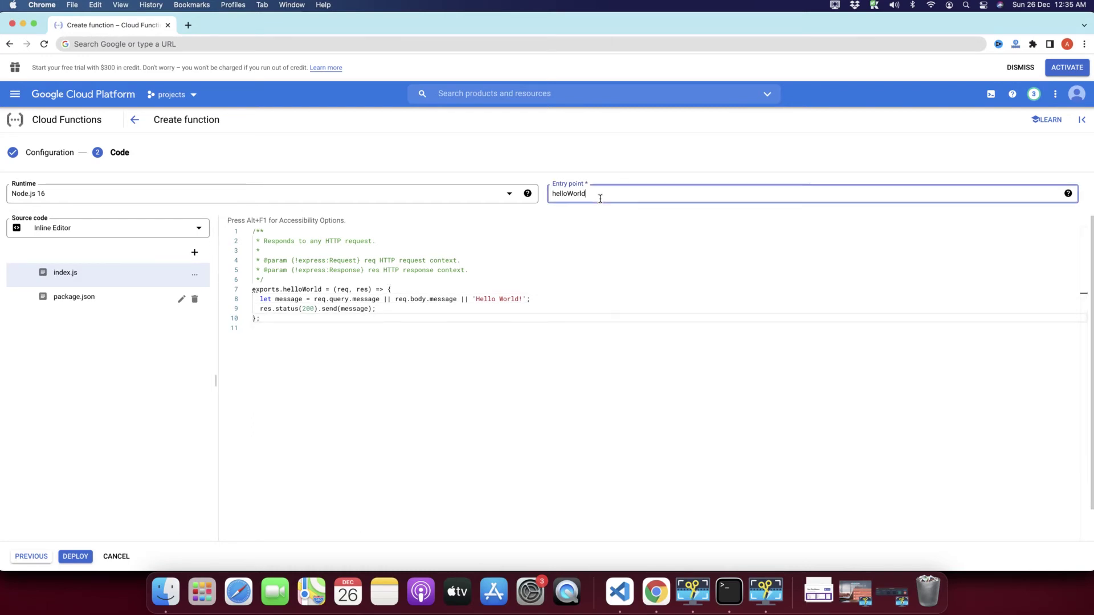
left_click_drag(598, 199, 534, 200)
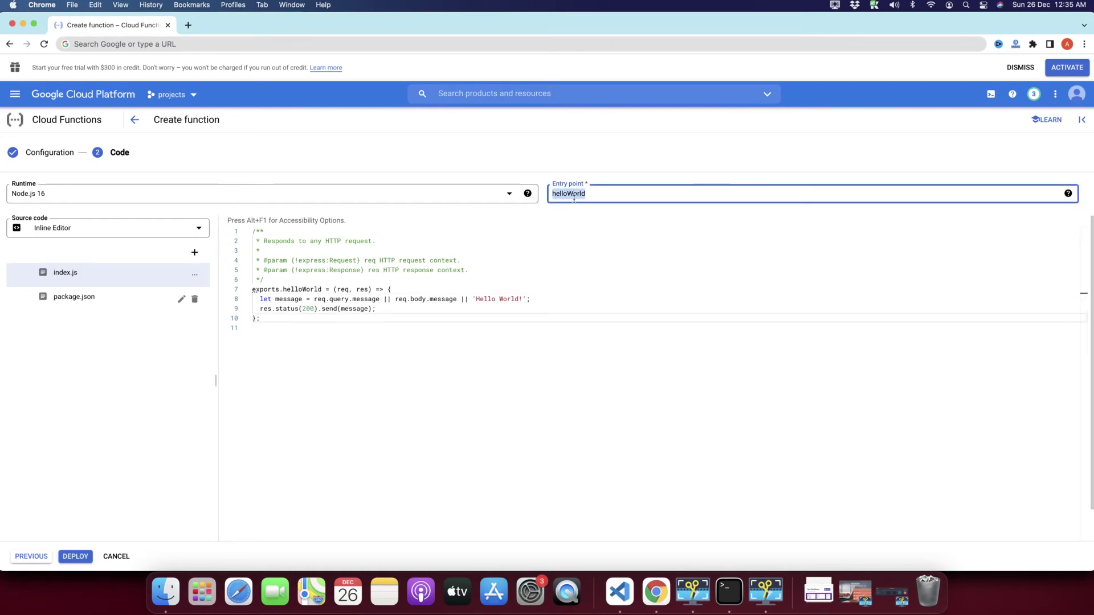
left_click(600, 200)
type("d")
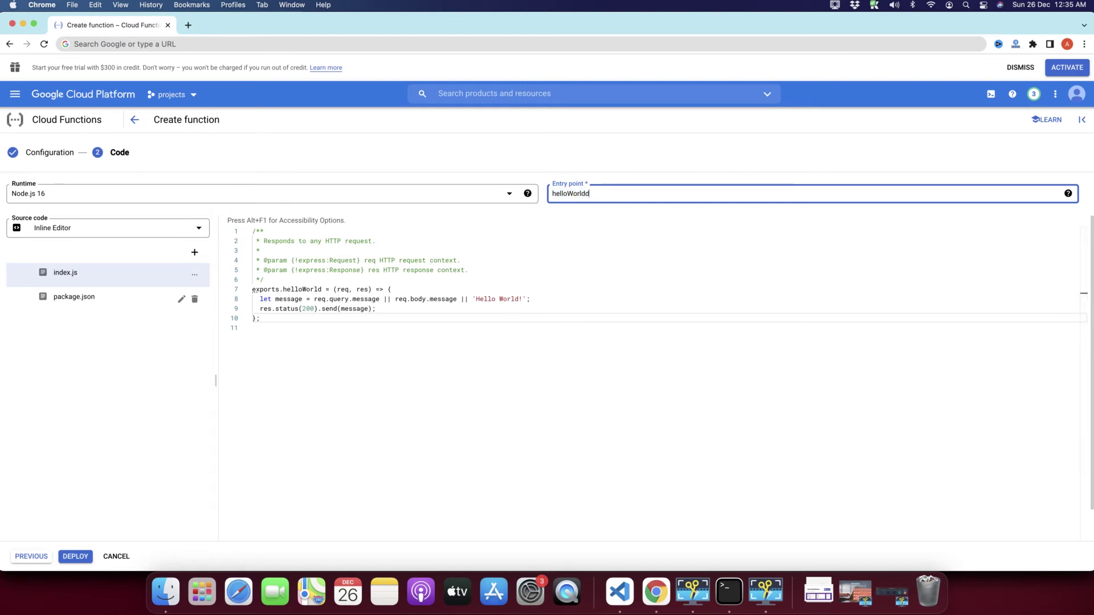
left_click(498, 400)
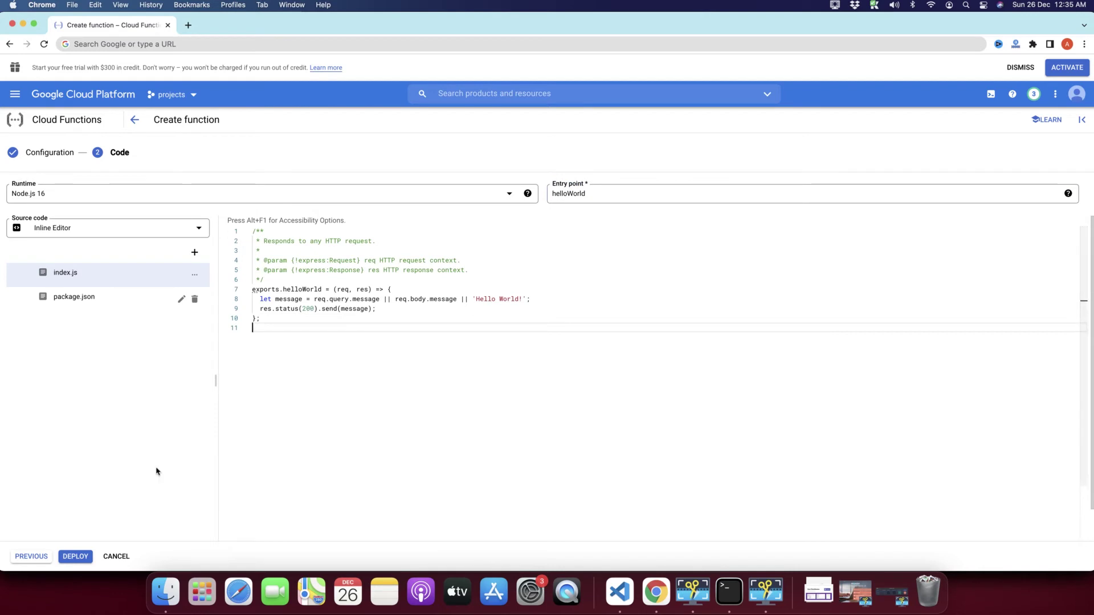
left_click(74, 560)
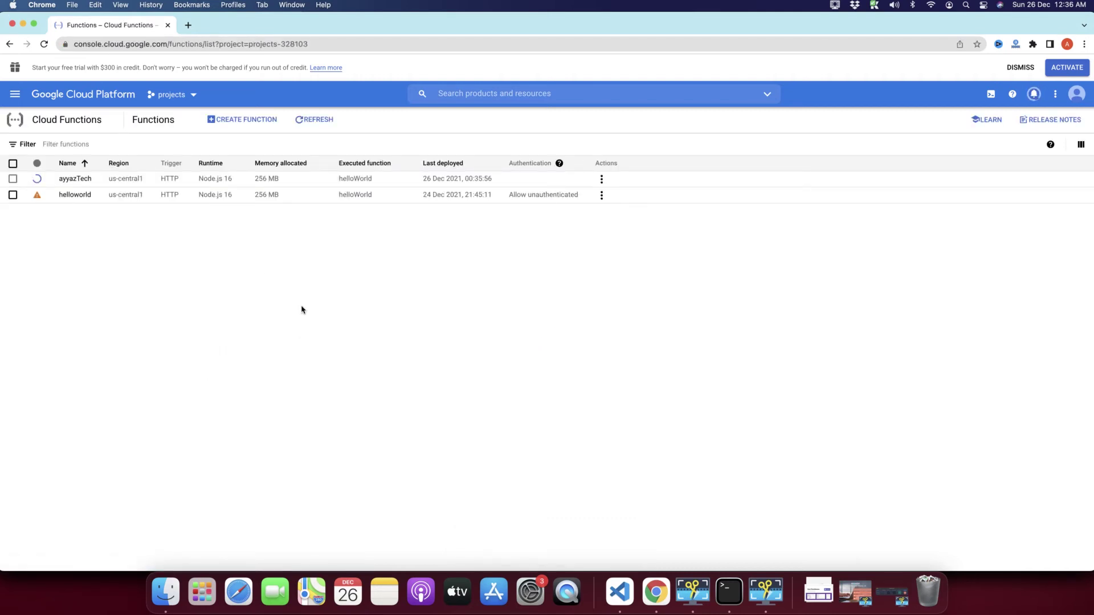
Step: Wait until ayyazTech shows as deployed and active in us-central1 on Node.js 16
mouse_move(40, 180)
left_click(601, 179)
left_click(500, 245)
left_click(835, 5)
left_click(239, 281)
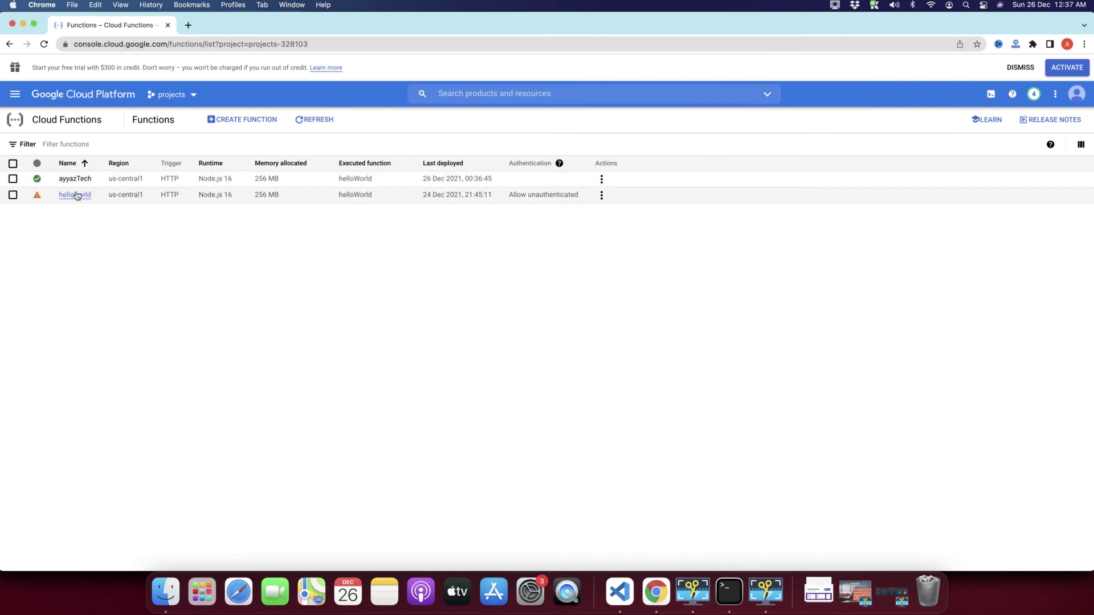
Step: Open ayyazTech's function details and show its HTTP trigger URL on the Trigger tab
left_click(80, 181)
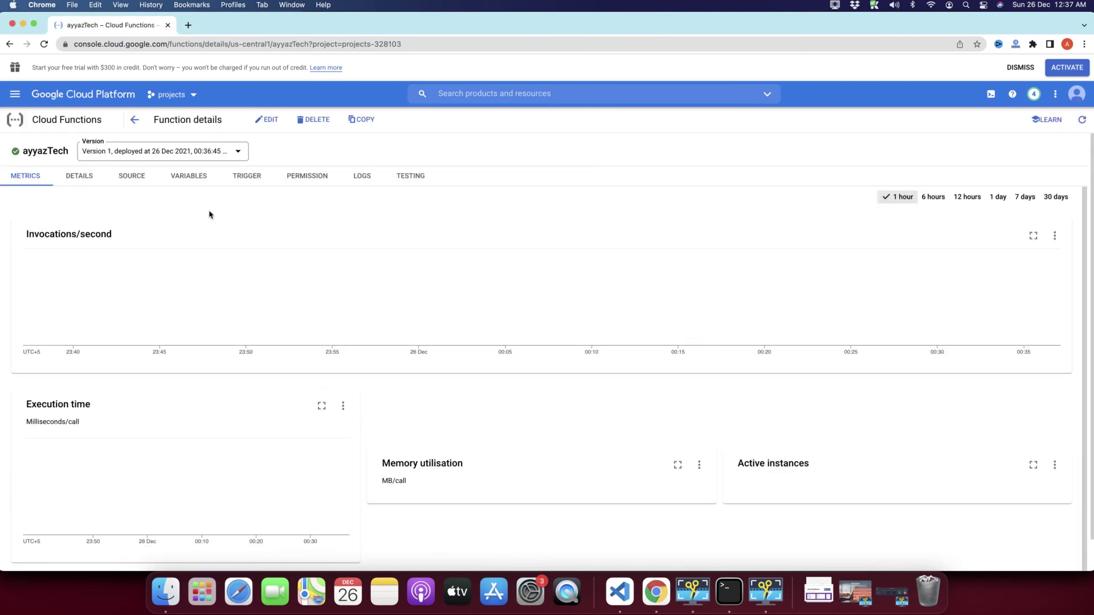
left_click(81, 180)
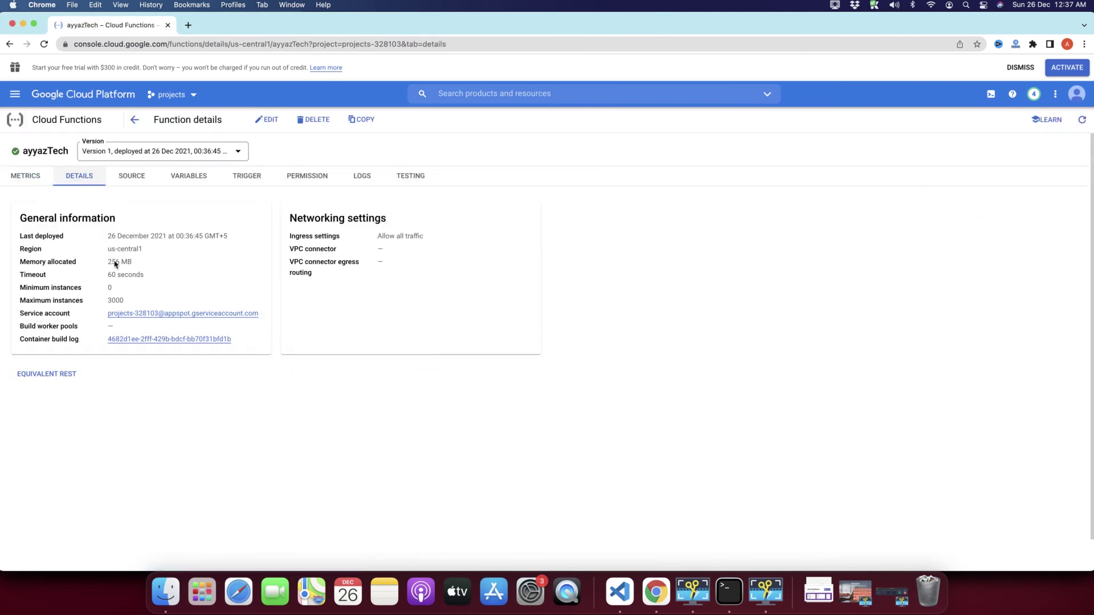
left_click(247, 182)
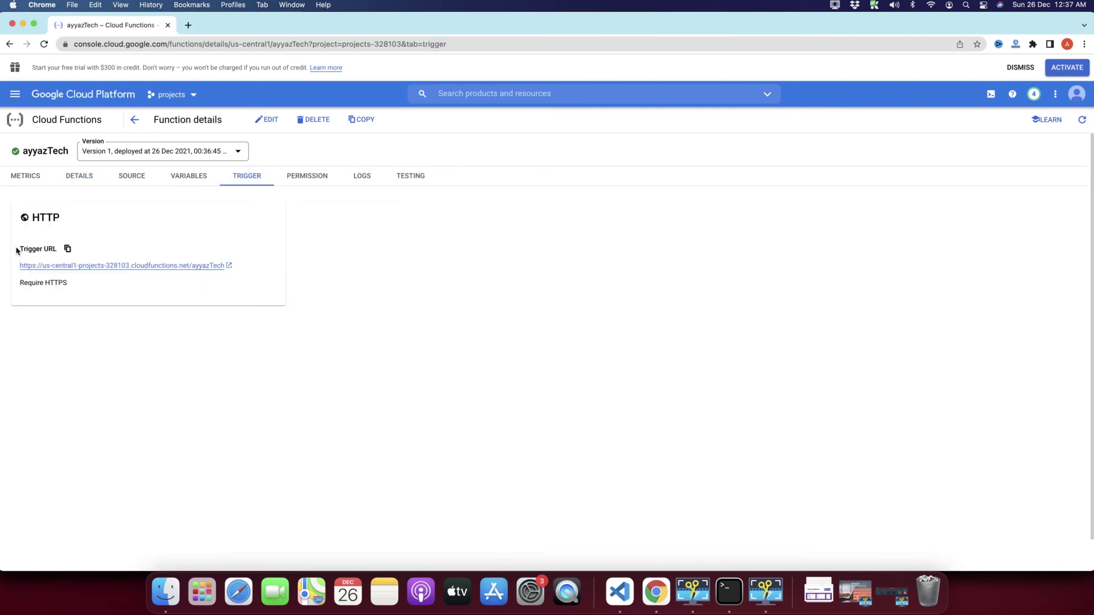
left_click_drag(17, 249, 248, 292)
left_click(194, 352)
Step: Confirm the trigger URL returns 'Hello World!', then open ayyazTech for editing
left_click(189, 266)
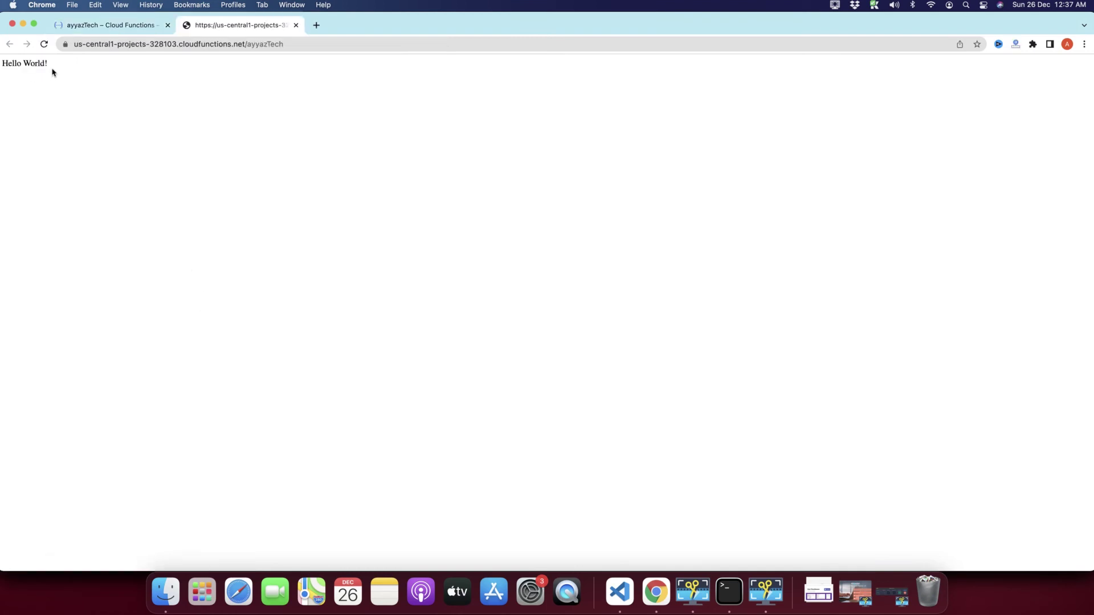
left_click_drag(53, 68, 2, 65)
triple_click(34, 67)
left_click(104, 27)
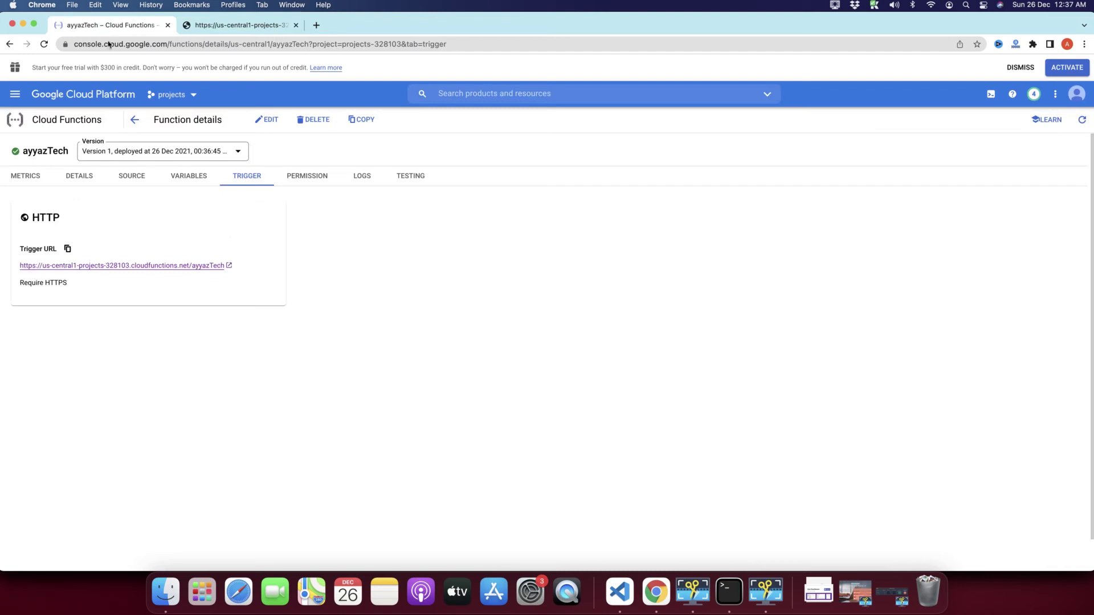
left_click(243, 28)
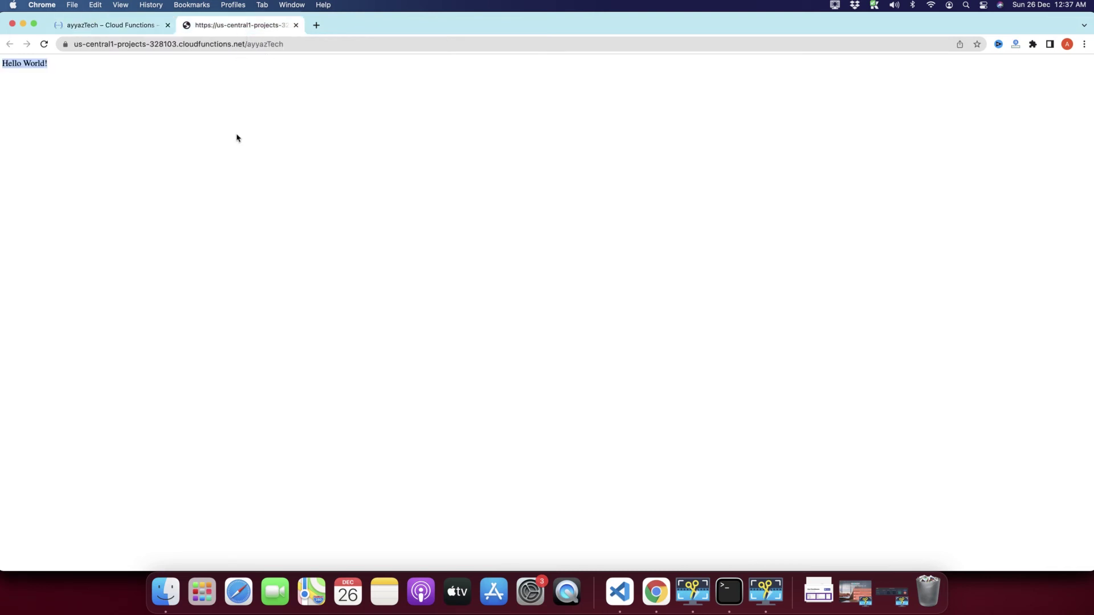
left_click(129, 27)
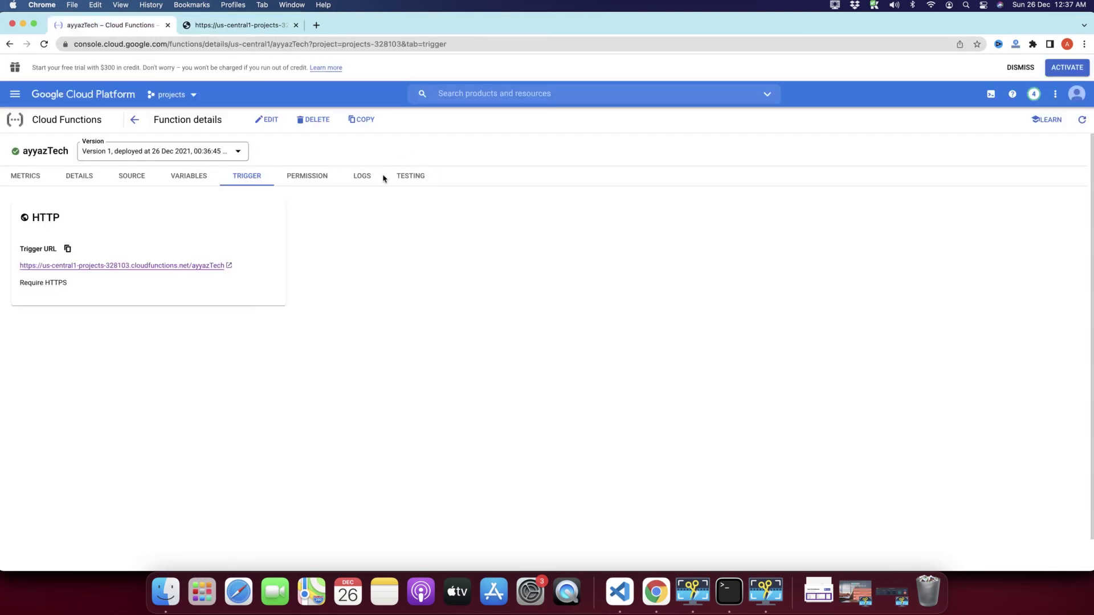
left_click(268, 32)
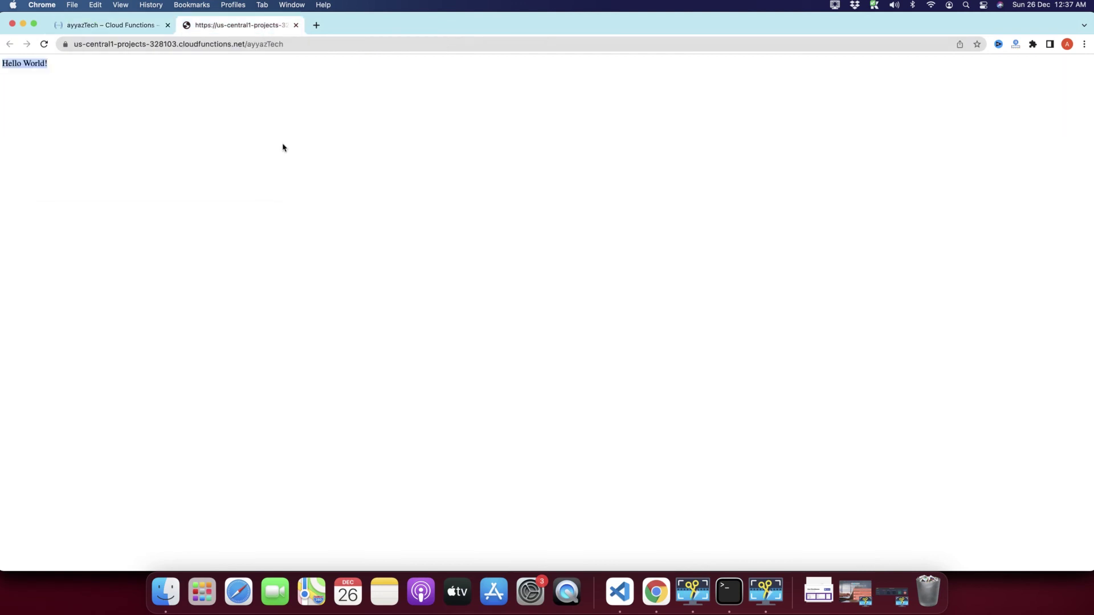
left_click(118, 32)
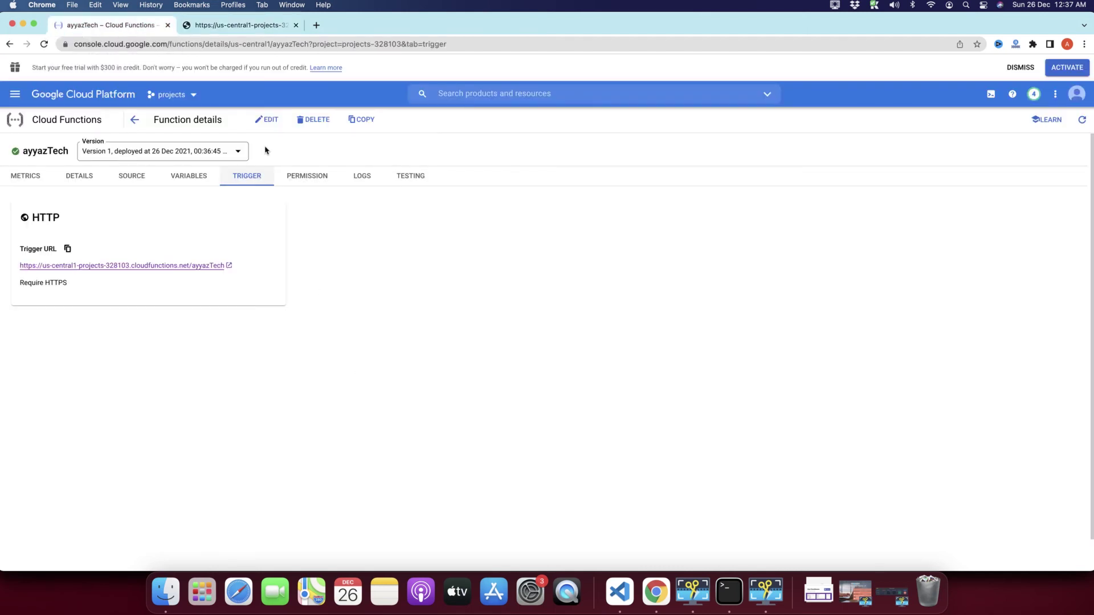
left_click(268, 121)
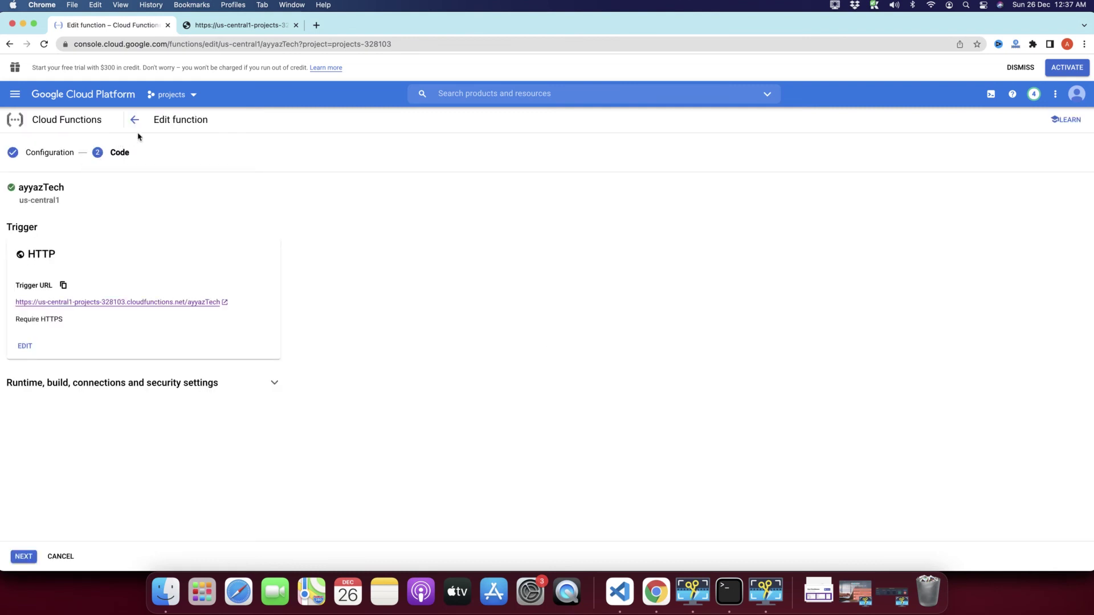
Step: Go to the code step and inspect the req.query message expression on lines 7-8 of index.js
left_click(15, 557)
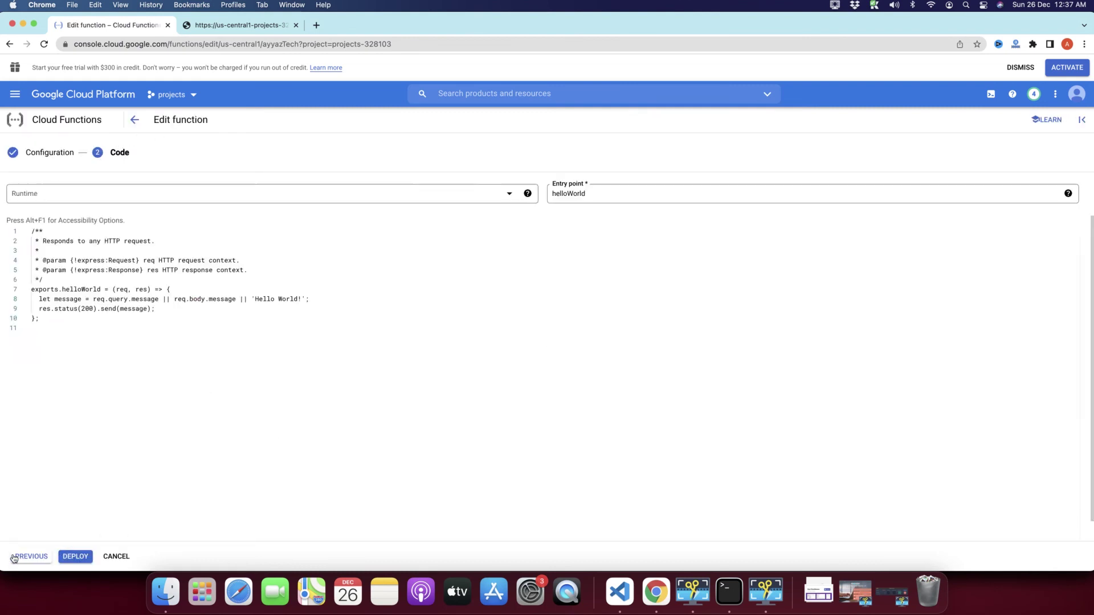
left_click(276, 326)
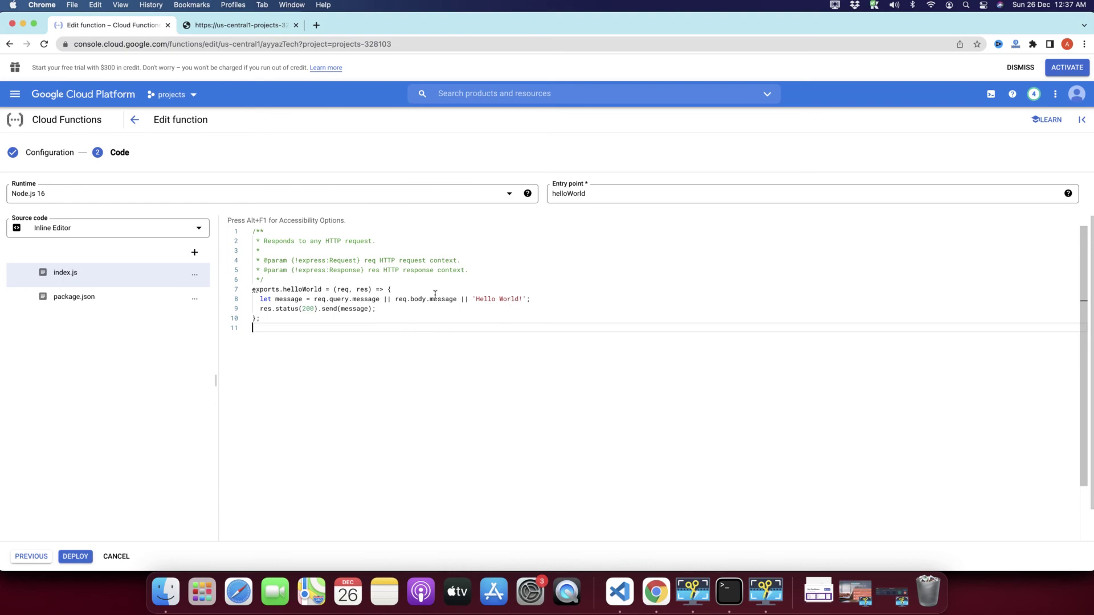
left_click_drag(525, 300, 245, 290)
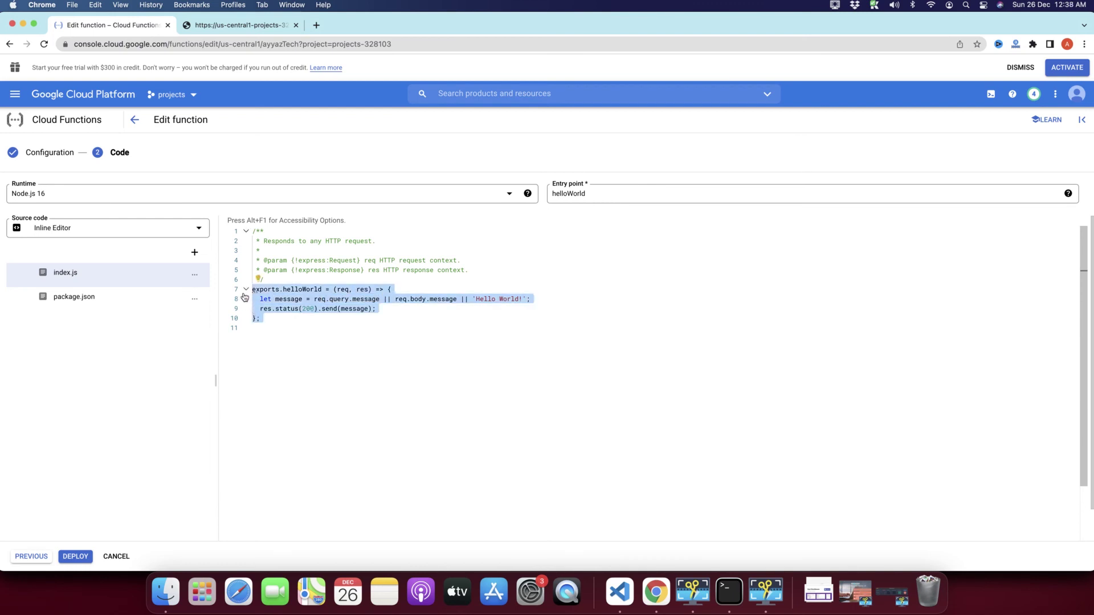
left_click(445, 348)
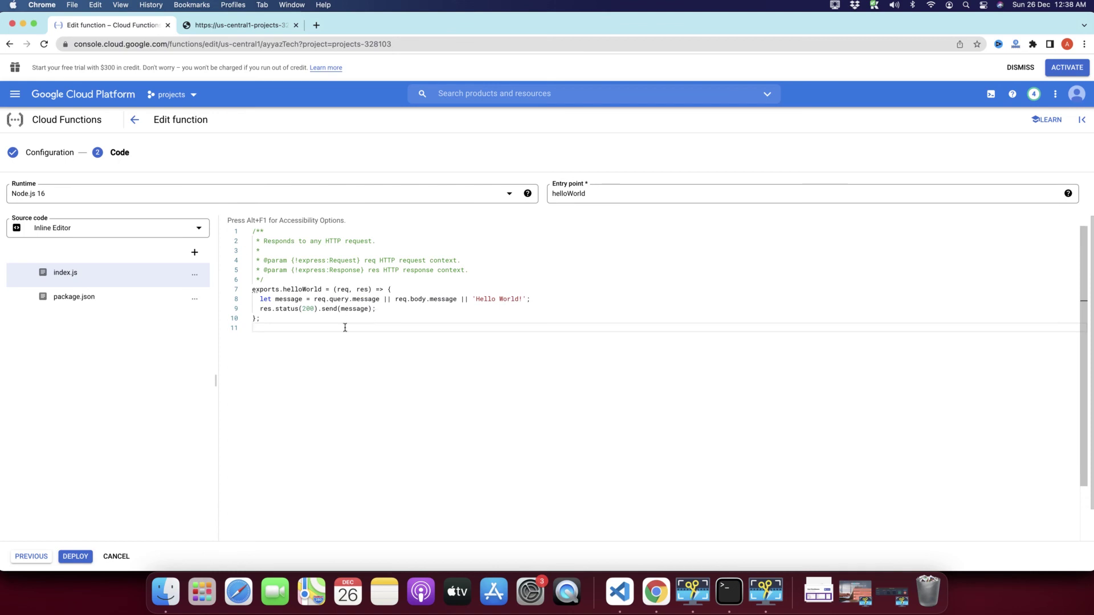
double_click(343, 290)
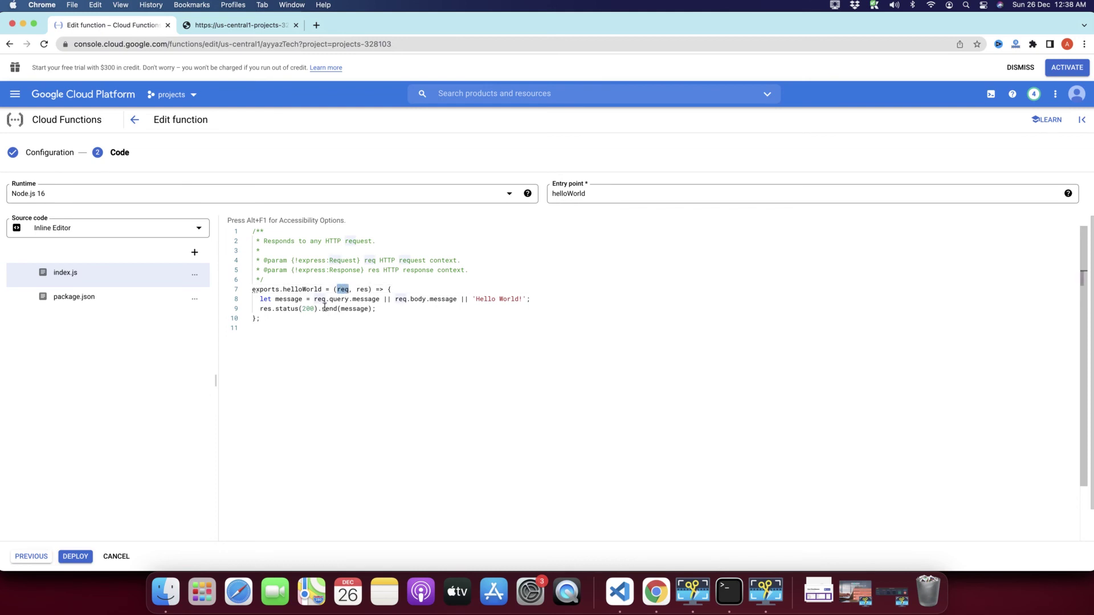
double_click(340, 299)
double_click(343, 290)
Step: Replace line 8's message with `<h1>Welcome to AyyazTech</h1>` and redeploy the function
left_click(525, 300)
left_click_drag(525, 300, 312, 301)
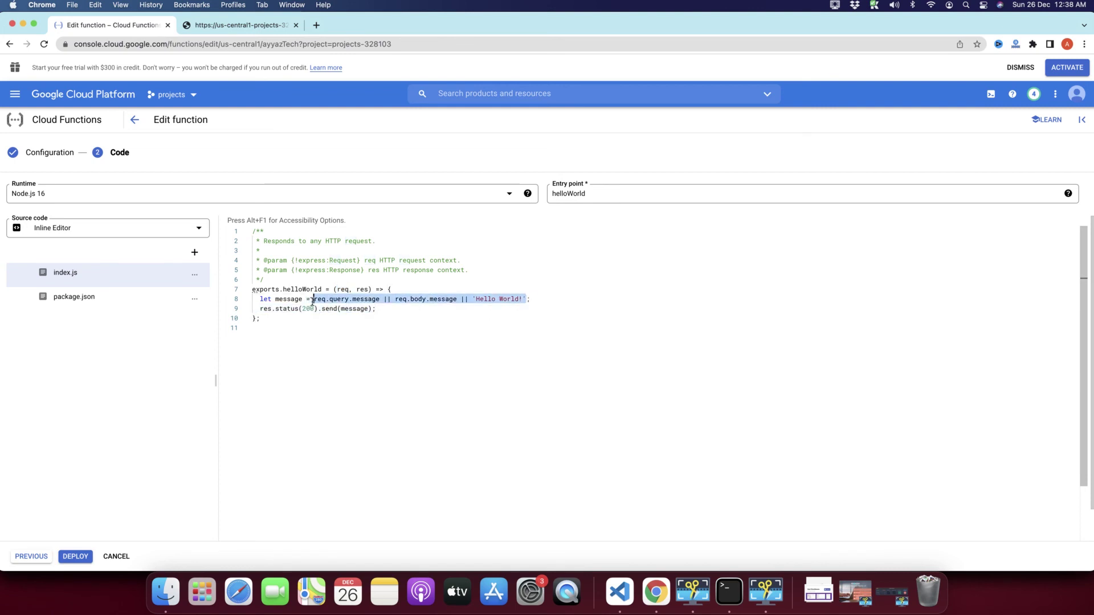
type("`")
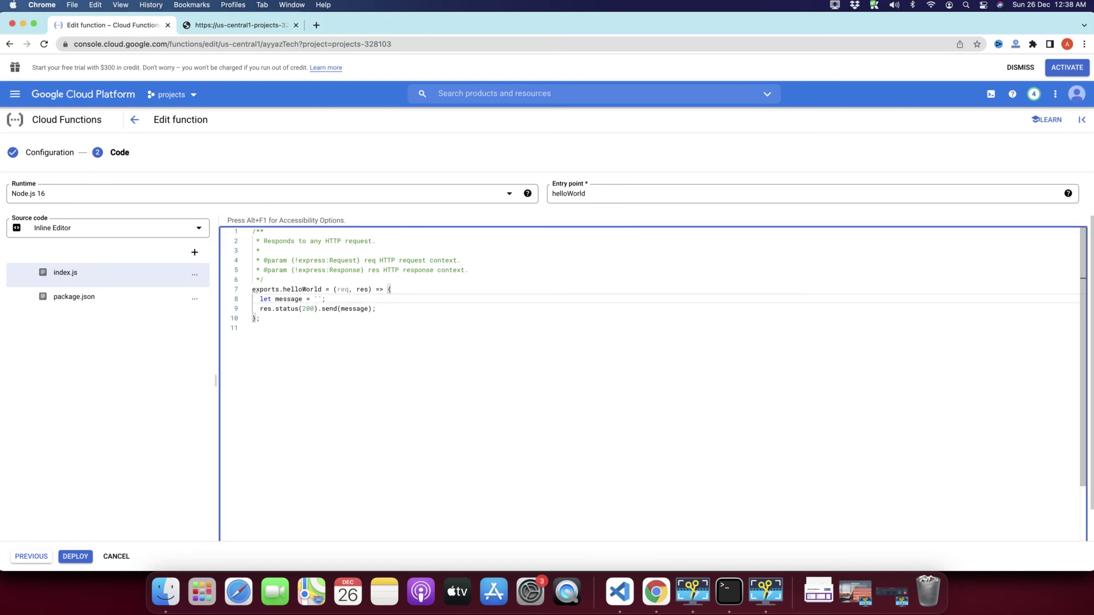
type("<h1>Welcome to AyyazTech</h1>")
left_click(447, 350)
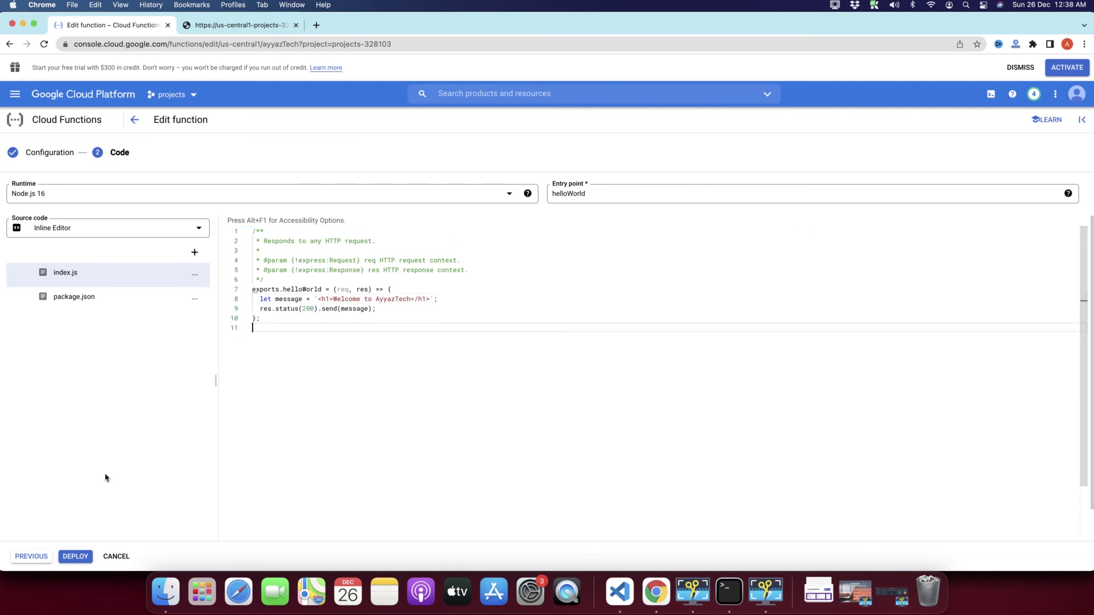
left_click(75, 558)
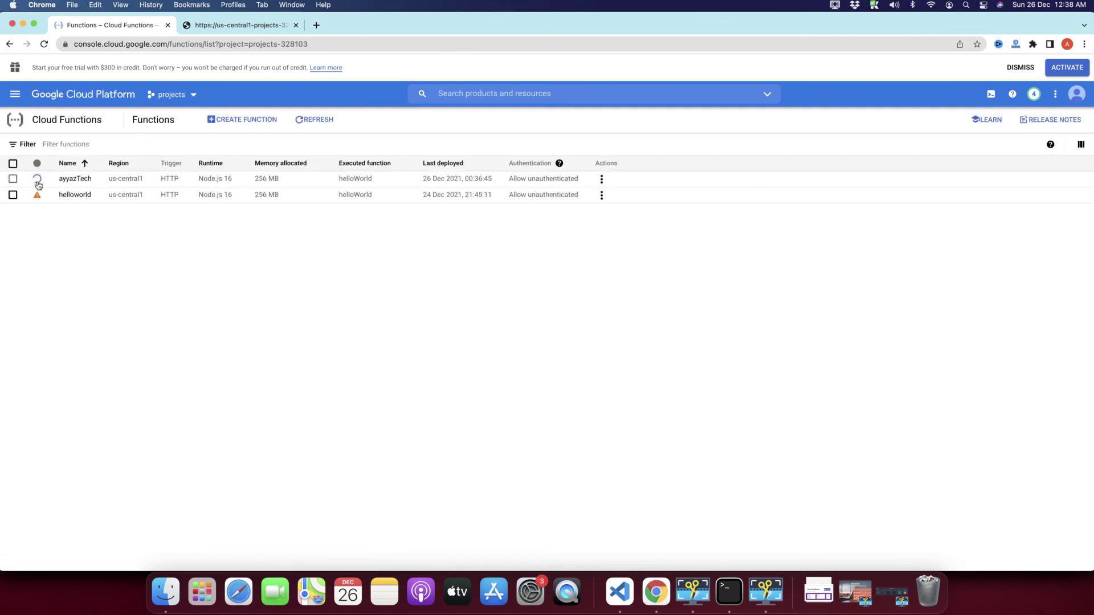
Step: Wait on the Functions list until ayyazTech finishes redeploying, last deployed 26 Dec 2021, 00:40:02
left_click(231, 30)
left_click(88, 30)
left_click(835, 6)
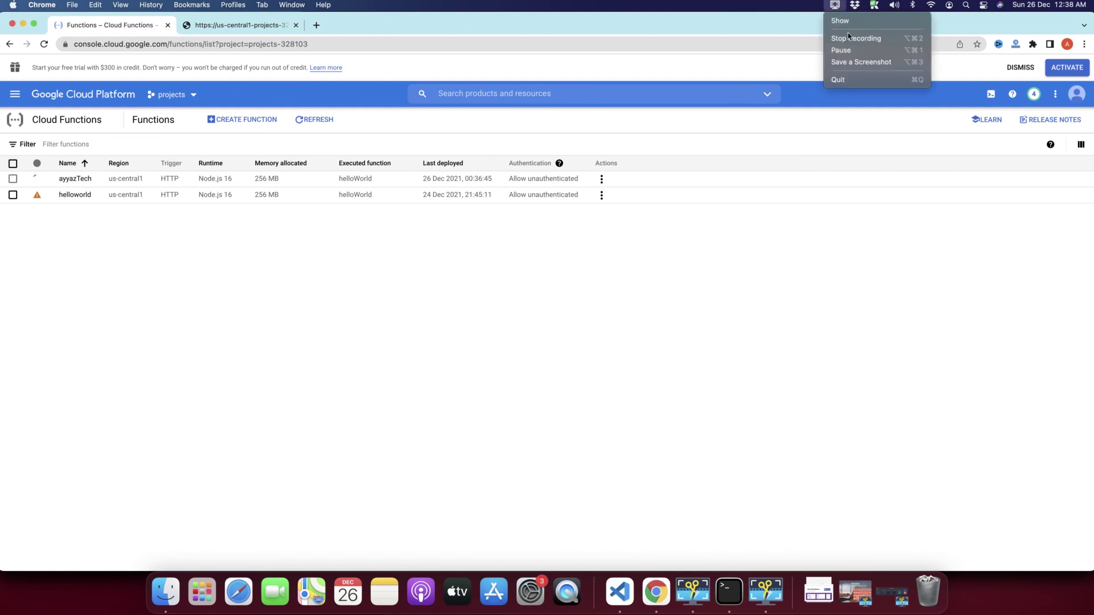
left_click(849, 47)
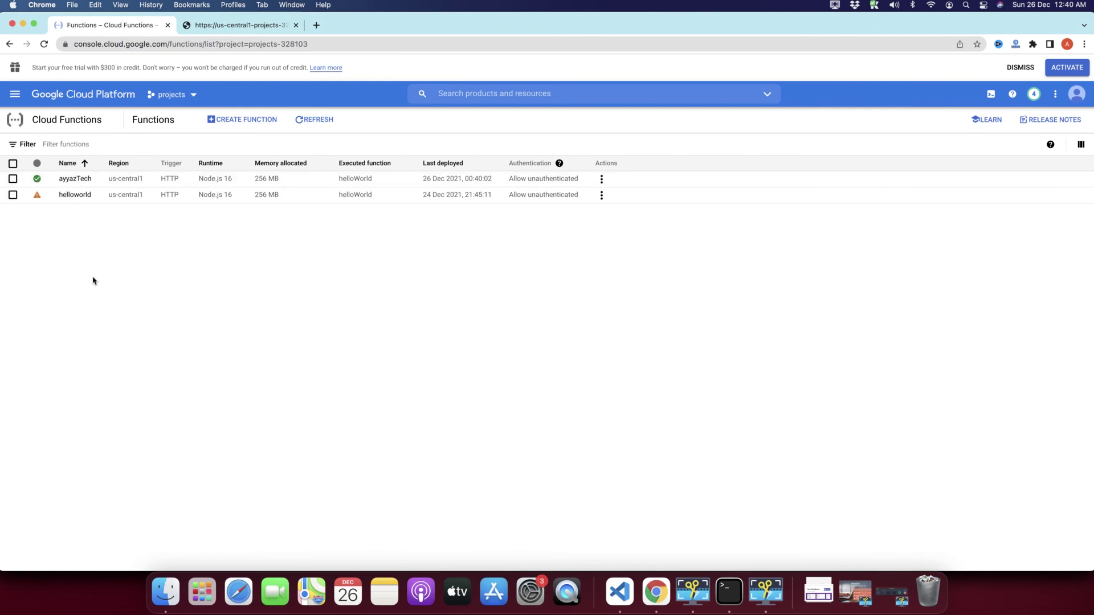
Step: Reload the trigger URL page to verify it now shows the 'Welcome to AyyazTech' heading
left_click(256, 25)
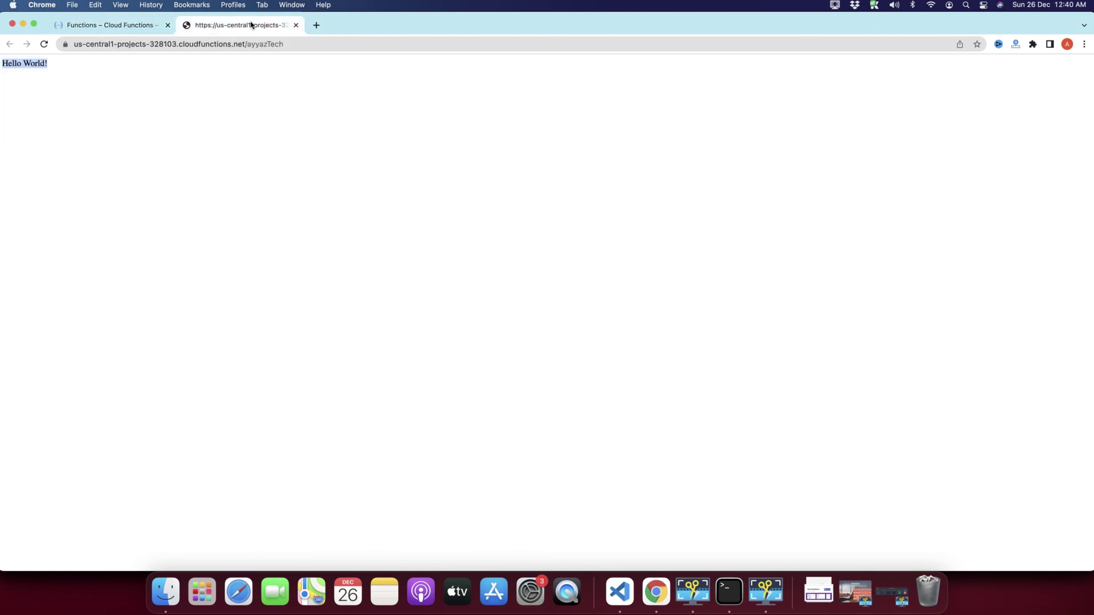
left_click(43, 44)
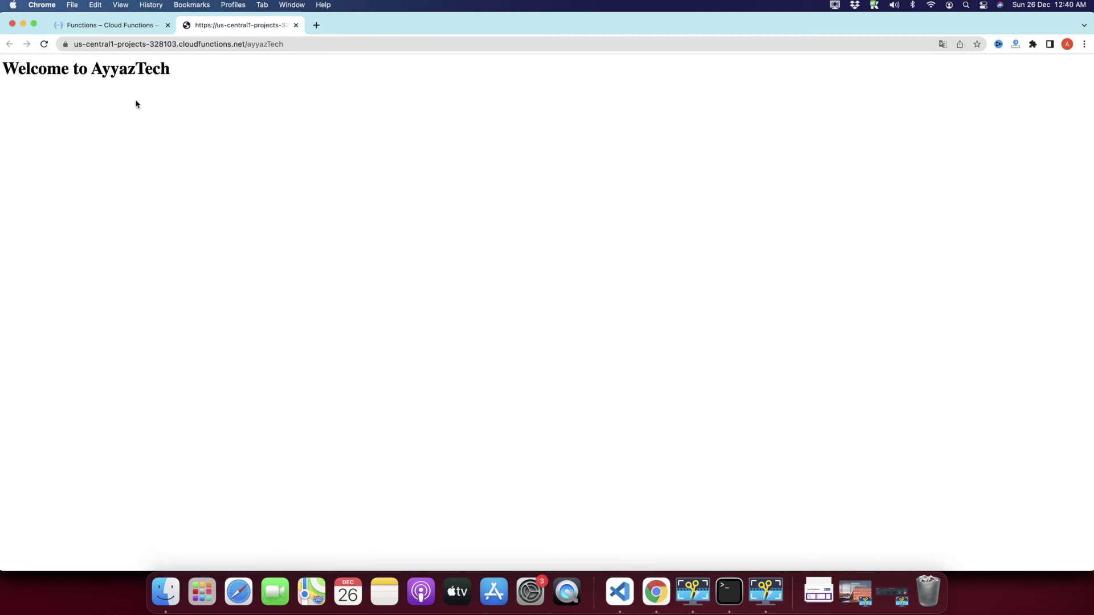
left_click_drag(172, 74, 1, 67)
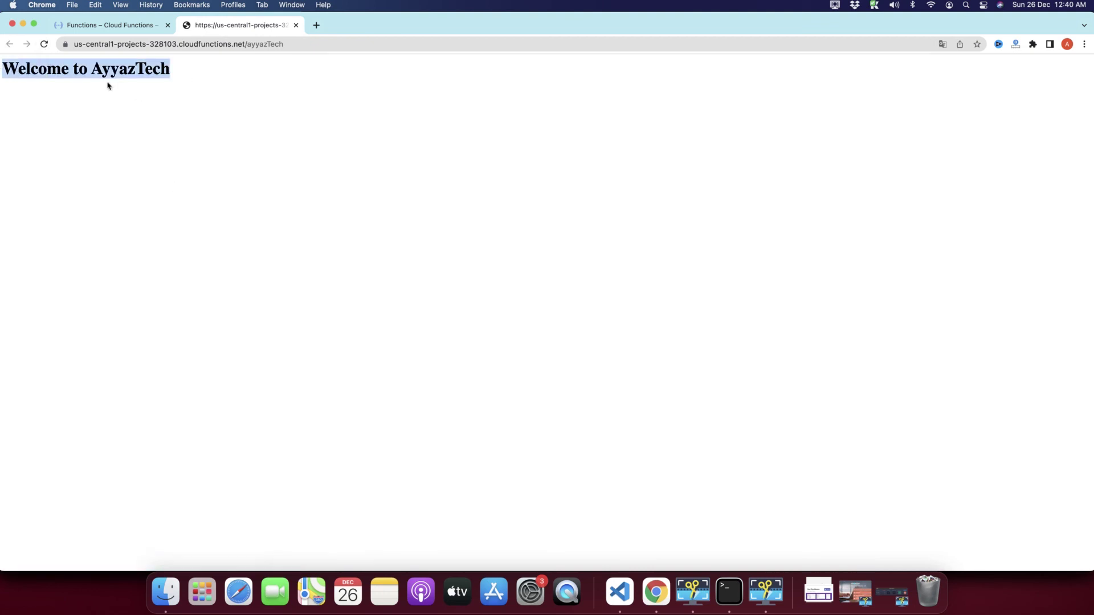
left_click(165, 99)
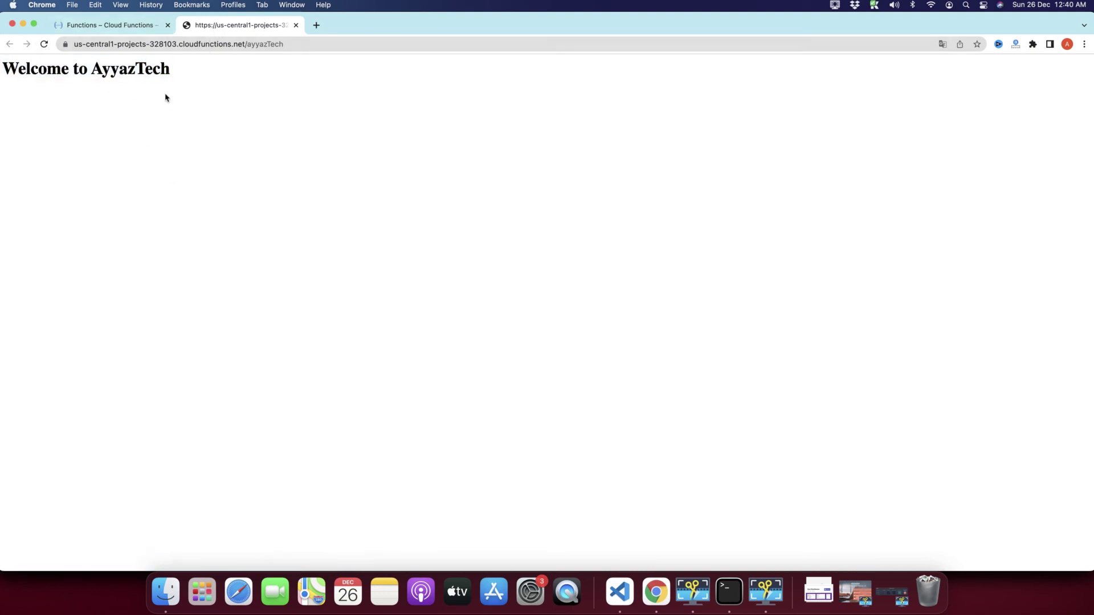
left_click_drag(178, 73, 0, 72)
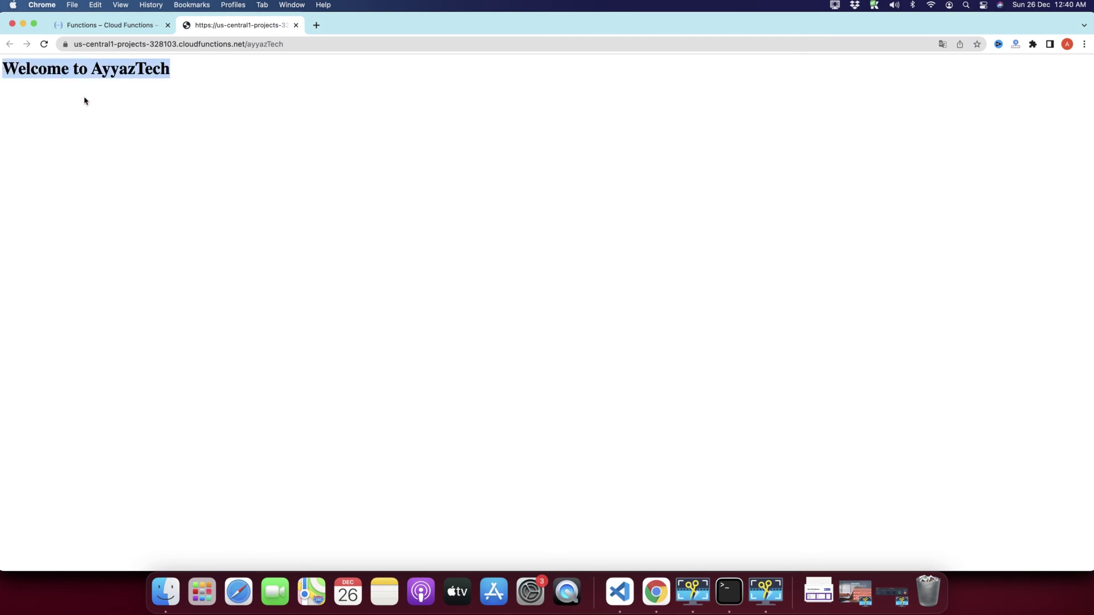
left_click(126, 119)
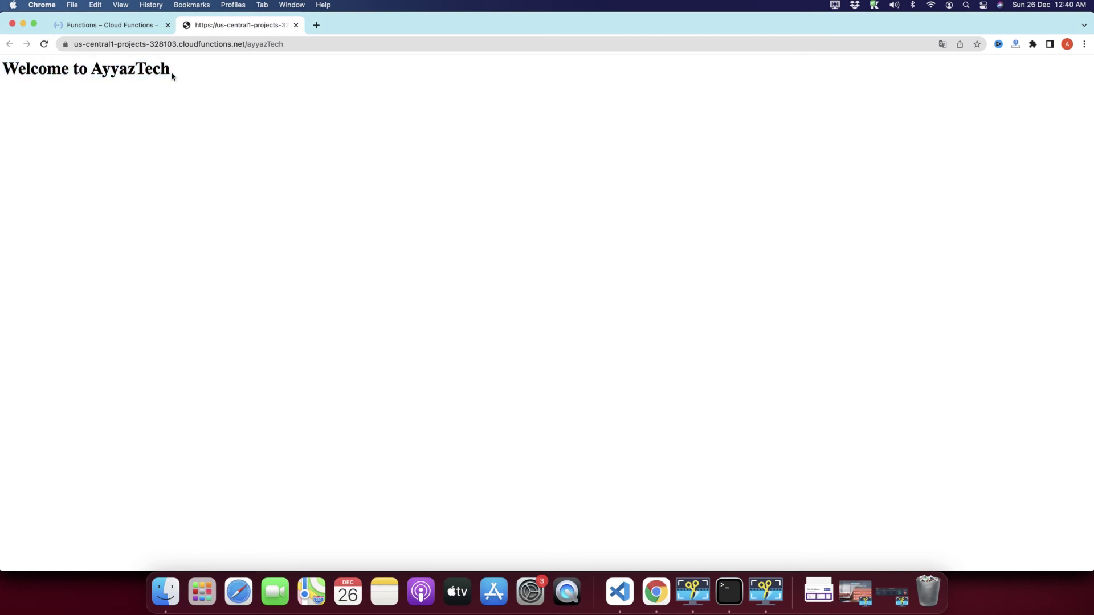
left_click_drag(172, 76, 1, 71)
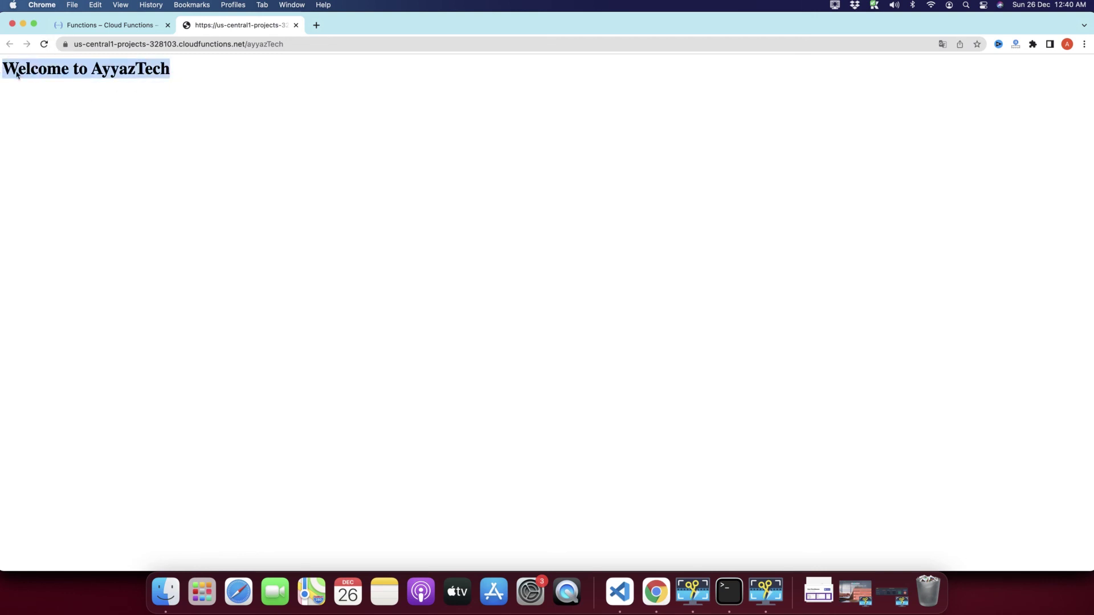
left_click(188, 136)
left_click(116, 25)
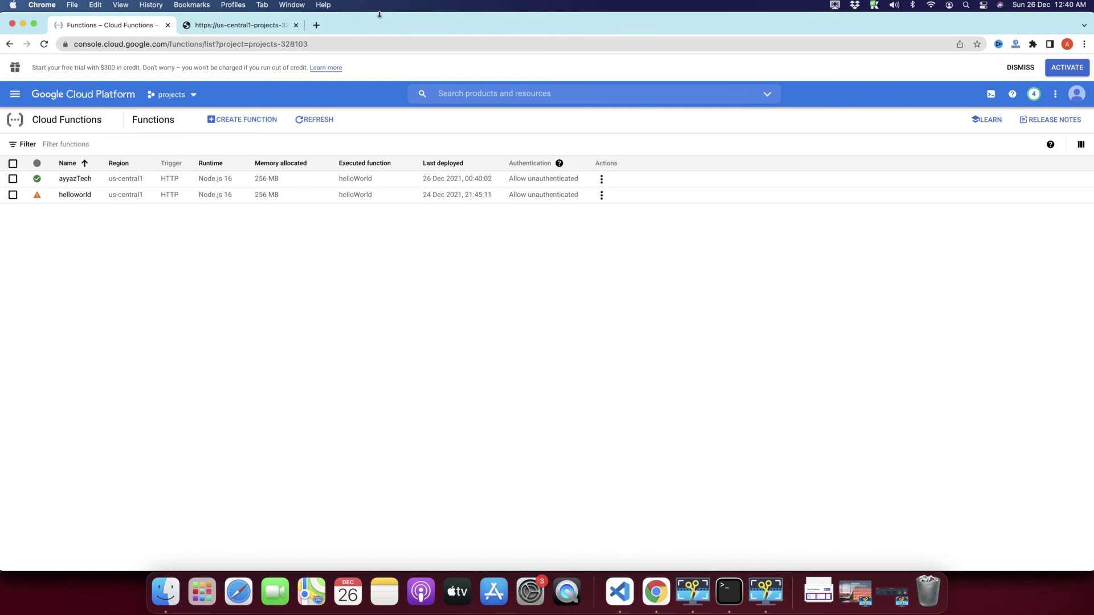
Step: In a new tab, search 'google cloud functions' and open the Cloud Functions product page
left_click(316, 26)
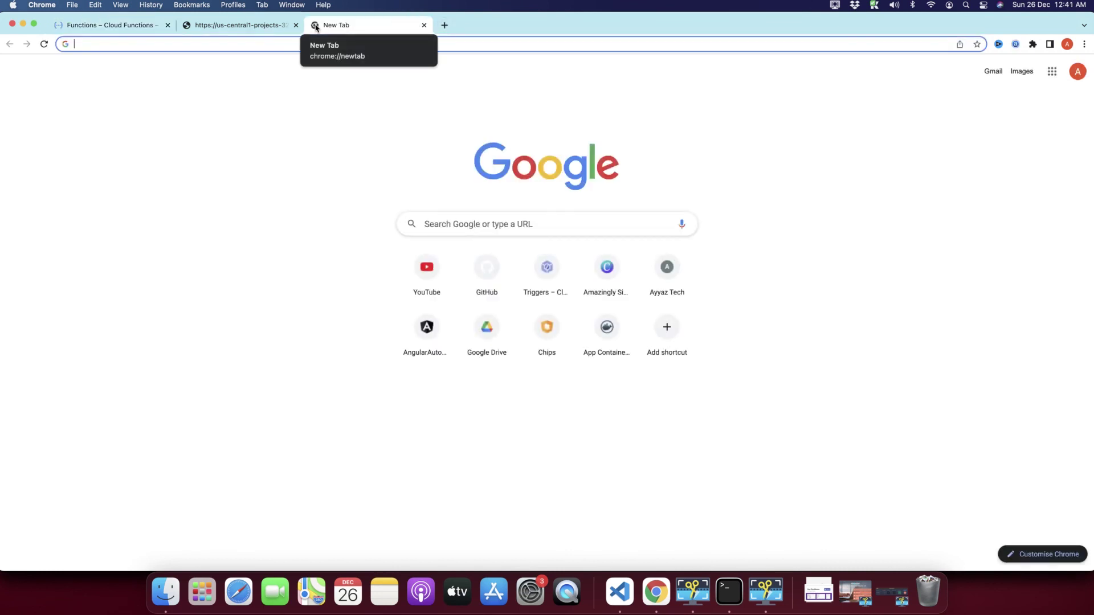
left_click(215, 25)
left_click(159, 26)
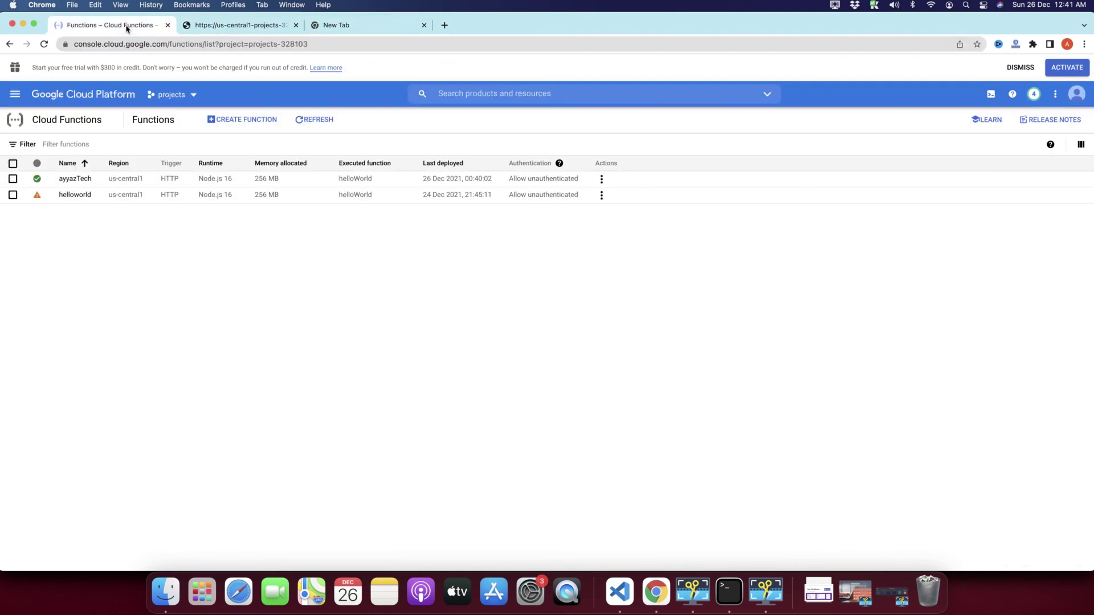
left_click(320, 29)
type("googl")
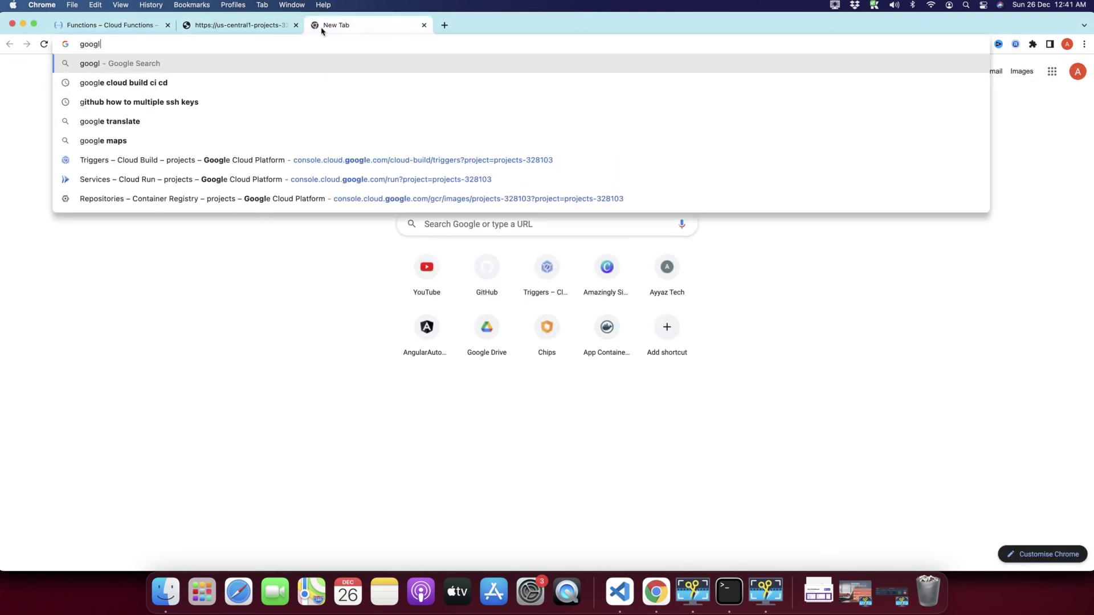
type("e cloud functions")
key("Return")
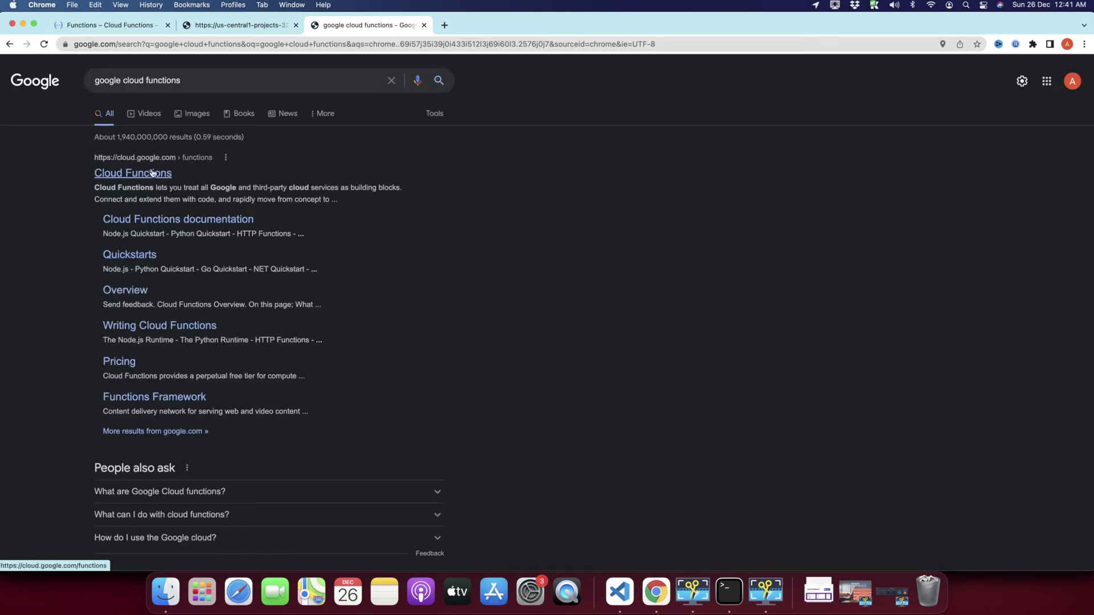
left_click(150, 175)
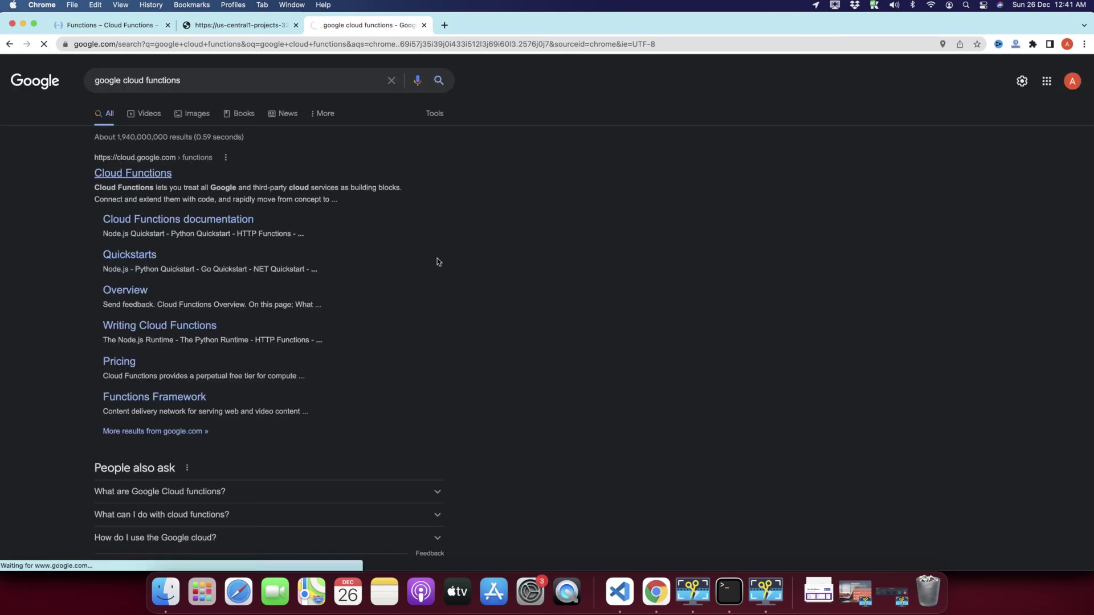
Step: Scroll through the product page, then return to the Cloud Functions console list
scroll(611, 234, "down", 10)
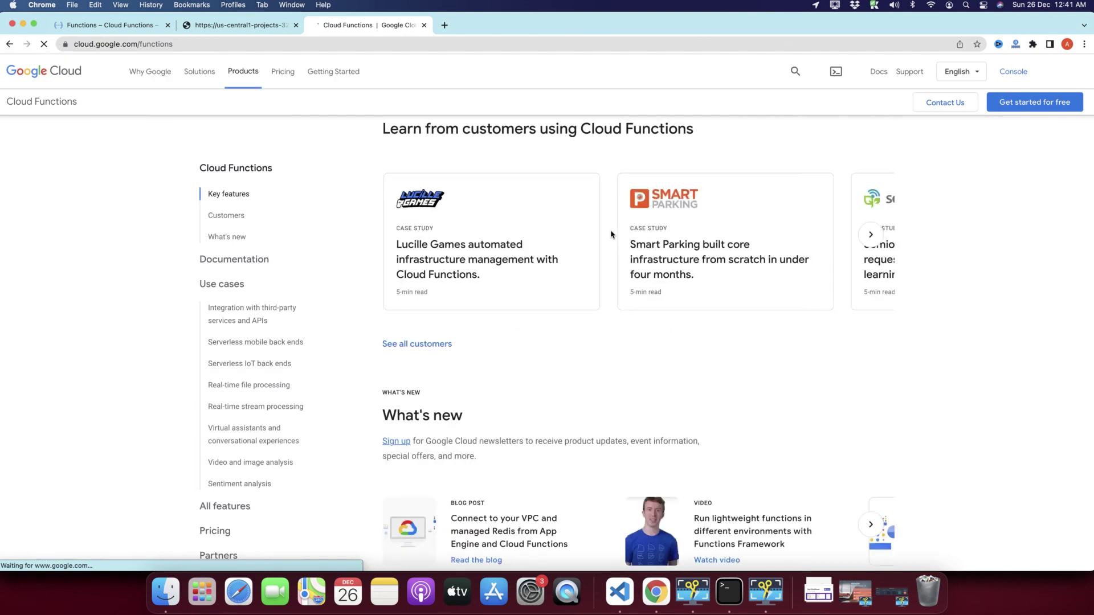
scroll(610, 234, "down", 15)
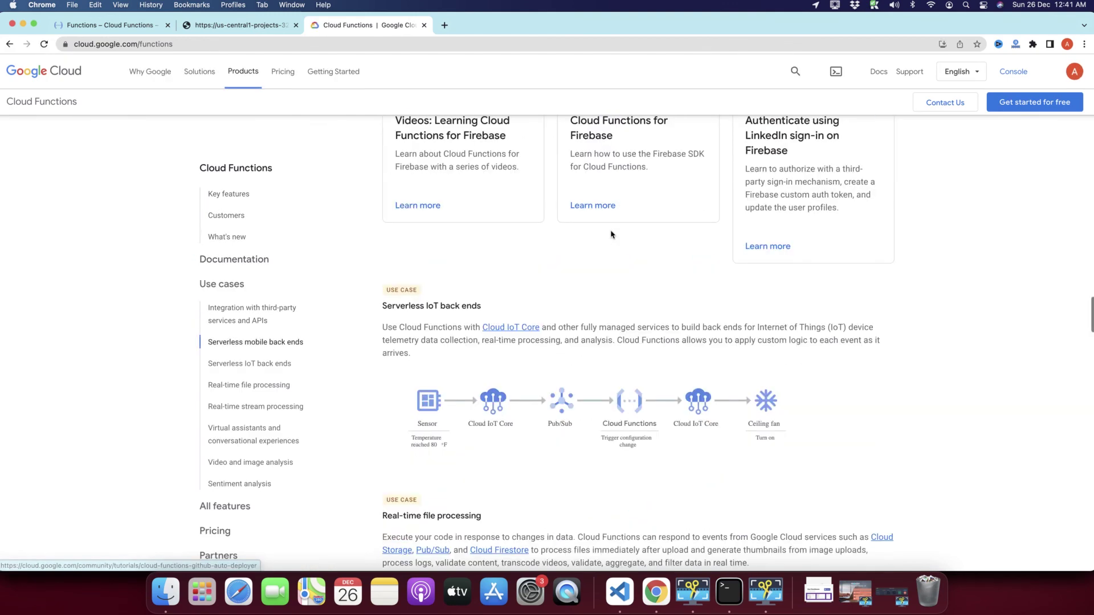
scroll(611, 234, "down", 10)
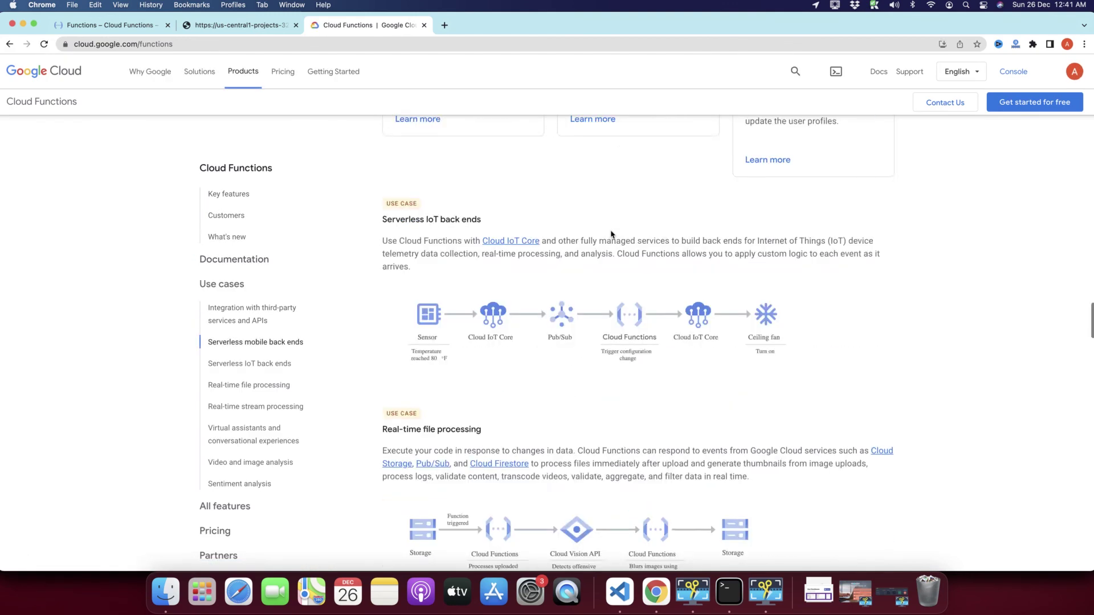
left_click(203, 28)
left_click(126, 30)
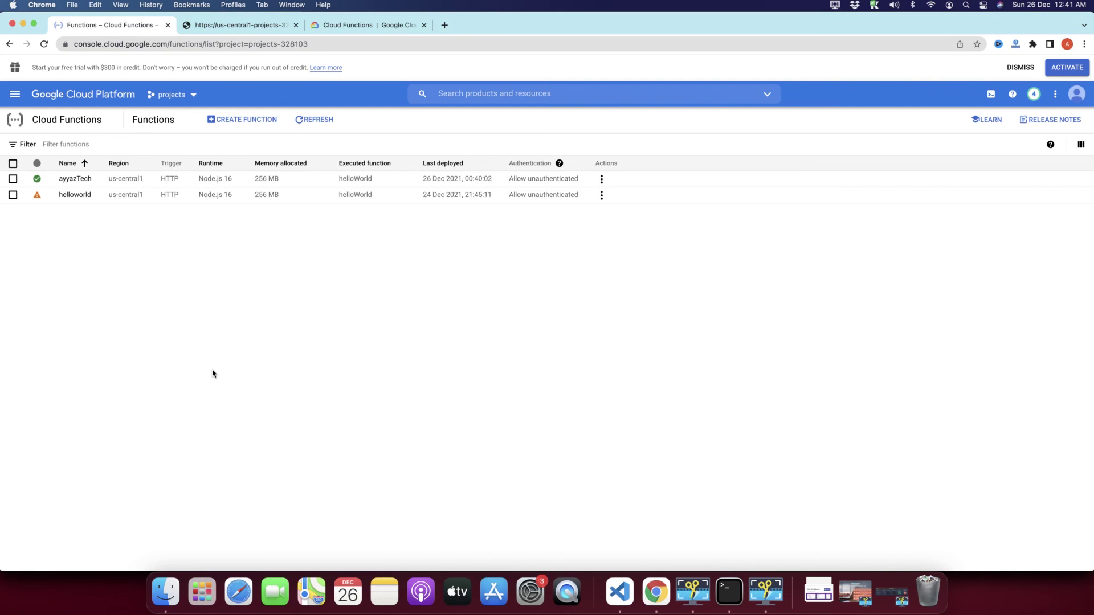
left_click(890, 598)
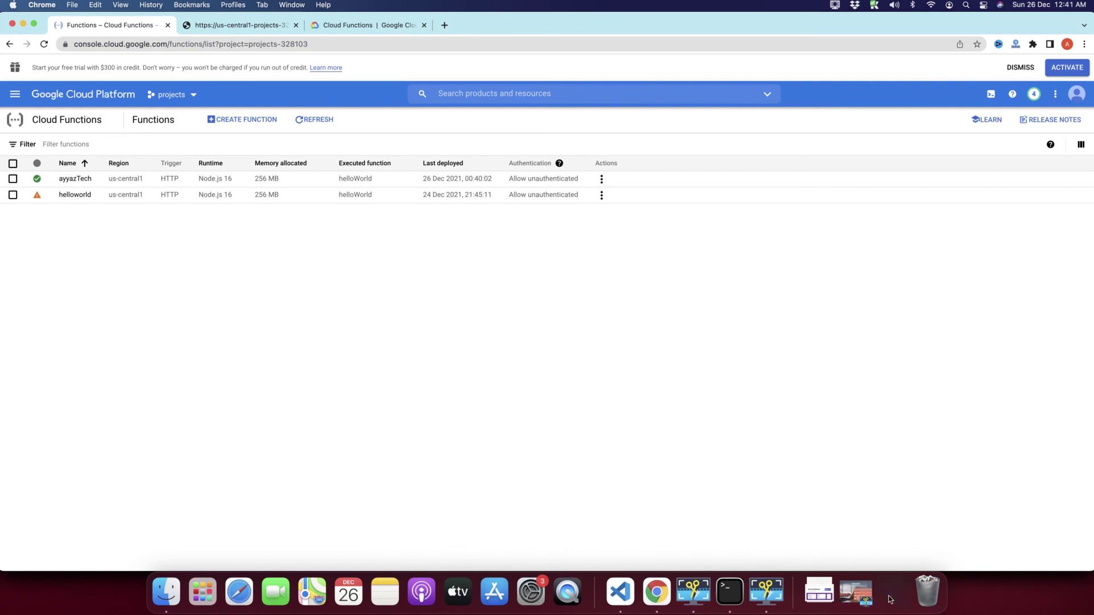